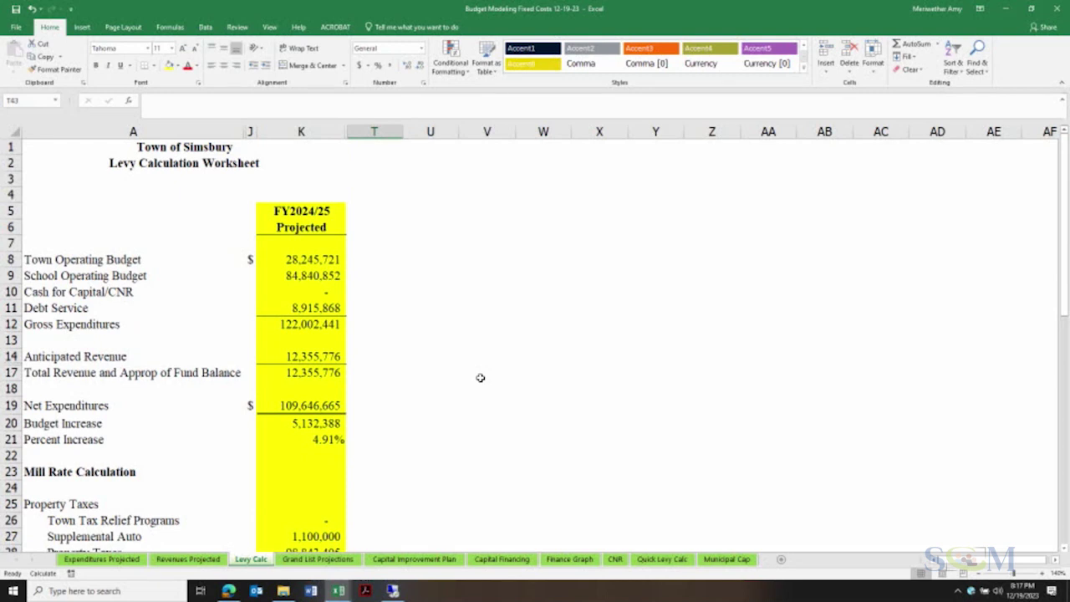
pyautogui.click(453, 273)
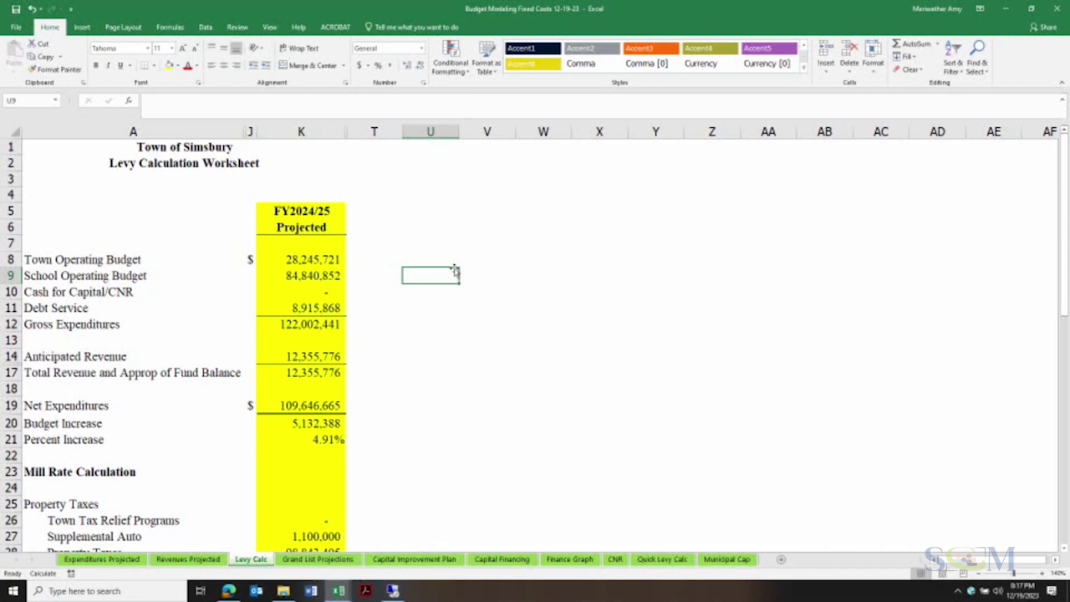
pyautogui.click(383, 278)
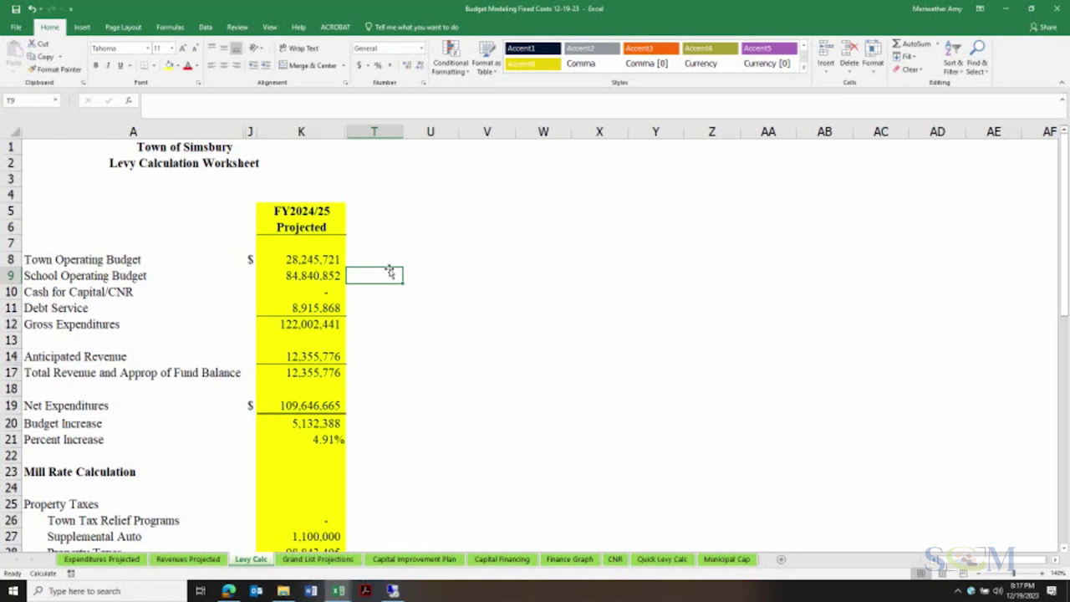
pyautogui.write('=')
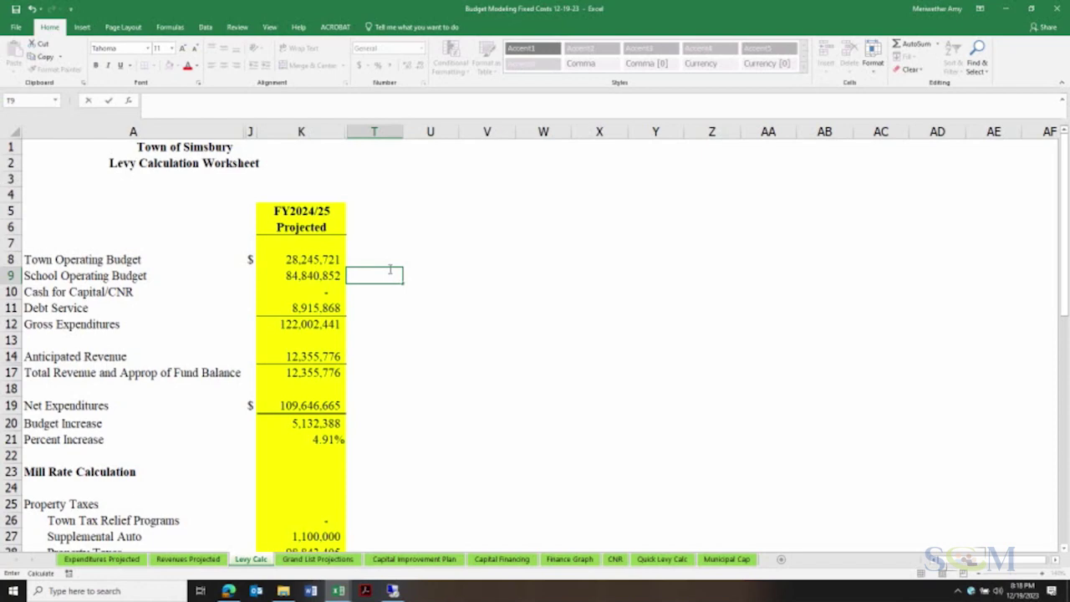
pyautogui.write('-8')
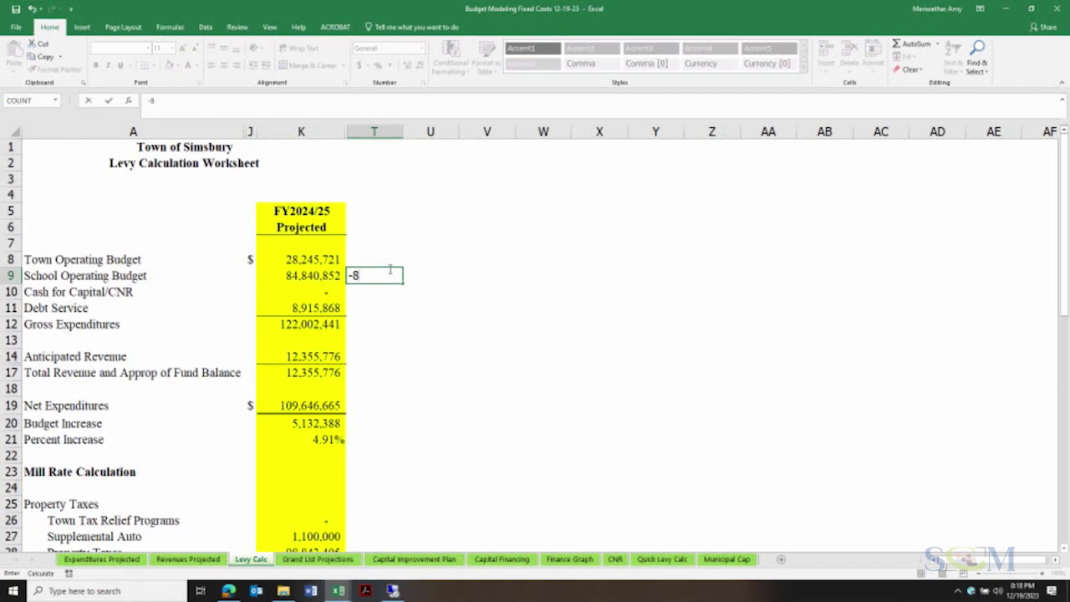
pyautogui.click(499, 309)
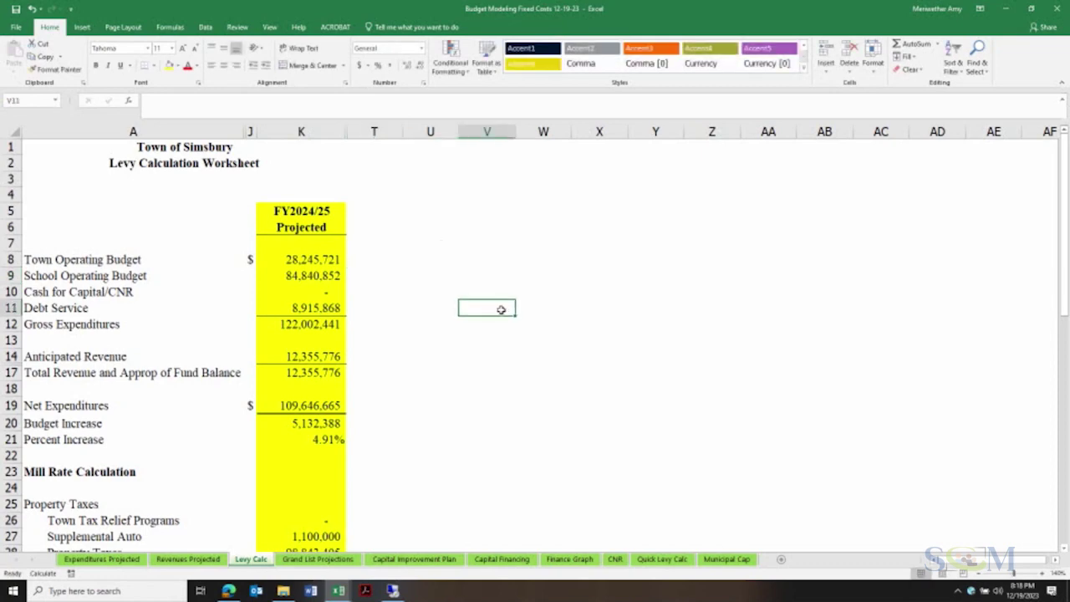
pyautogui.click(574, 285)
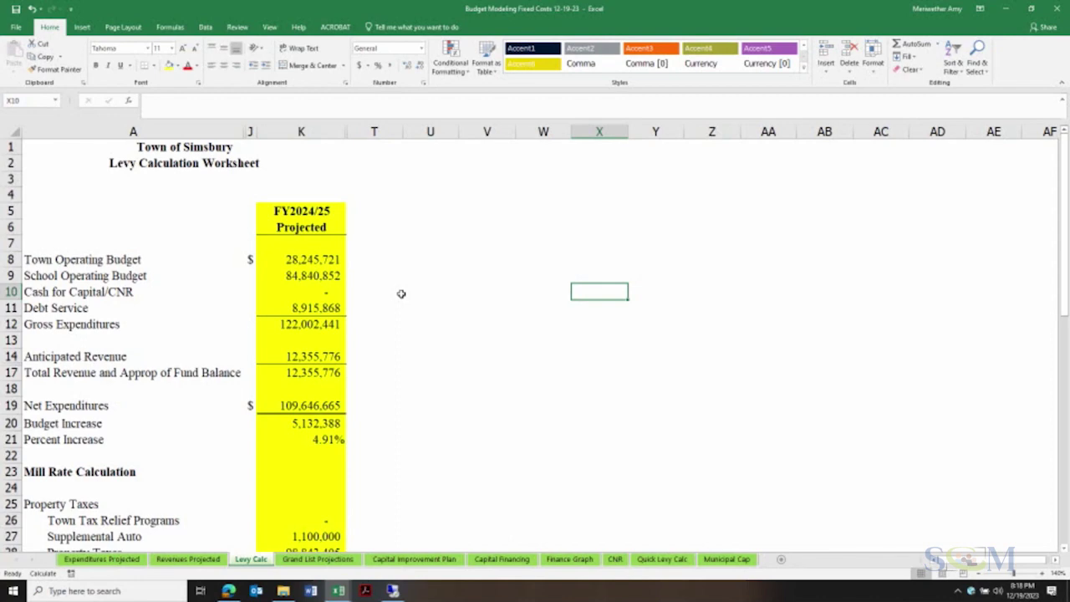
pyautogui.click(410, 263)
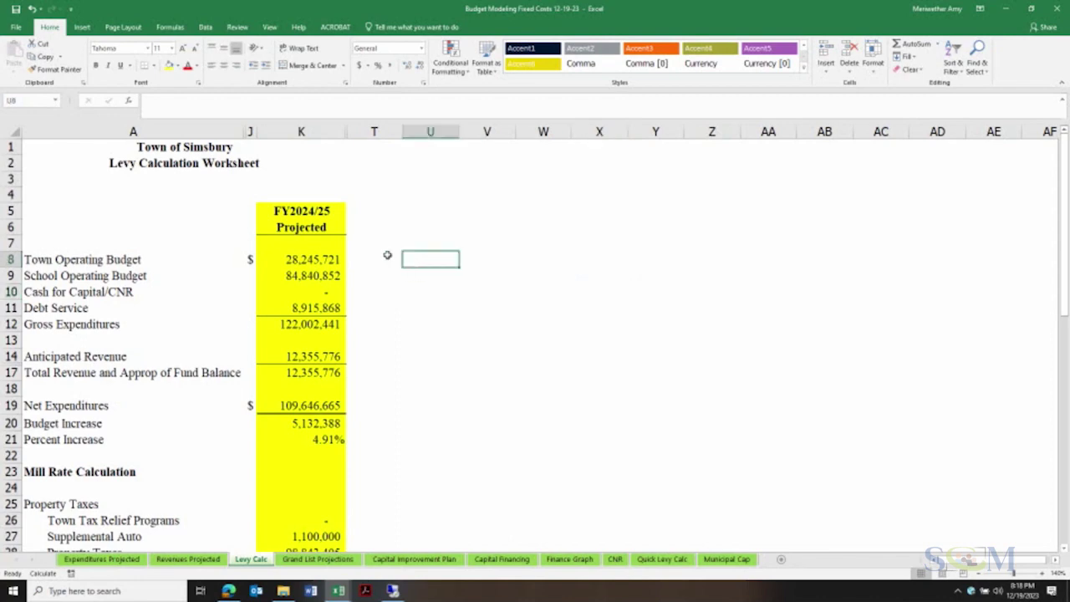
pyautogui.moveTo(302, 131); pyautogui.dragTo(232, 131)
pyautogui.rightClick(284, 202)
pyautogui.press('Escape')
pyautogui.rightClick(231, 132)
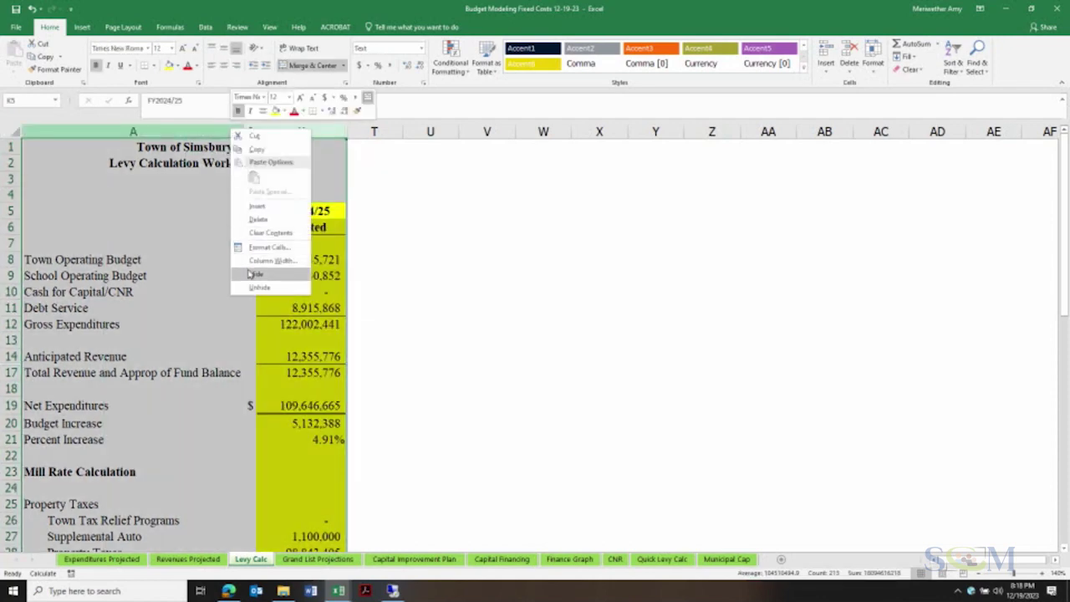
pyautogui.press('Escape')
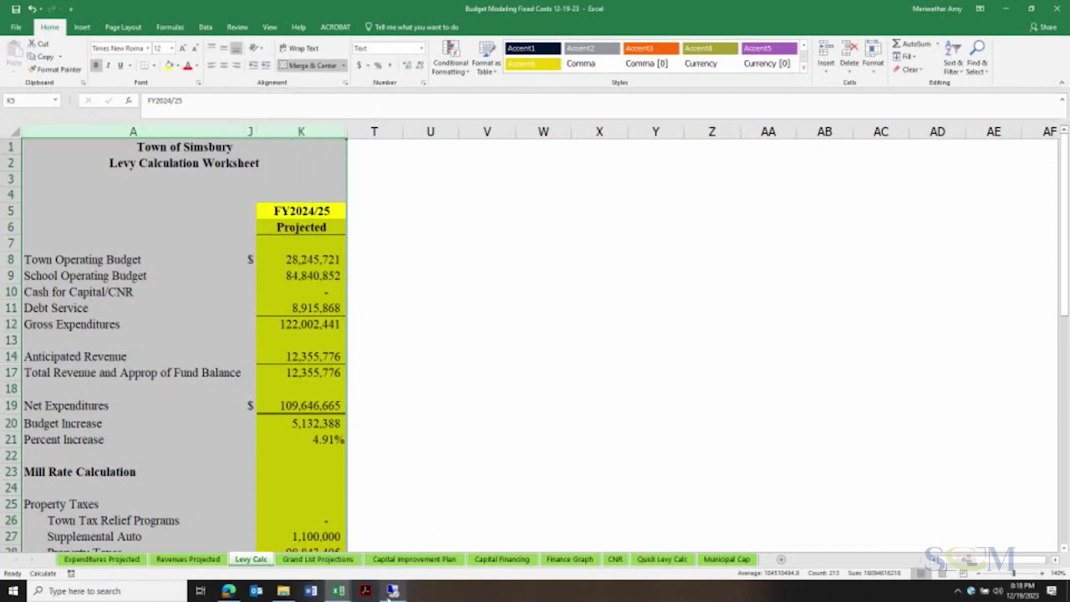
# Copy the FY2024/25 Town Operating Budget from Quick Levy Calc in the 3.2 Tax Increase workbook into Levy Calc cell T8 as a value
pyautogui.click(338, 590)
pyautogui.click(401, 535)
pyautogui.click(660, 356)
pyautogui.scroll(2, 568, 343)
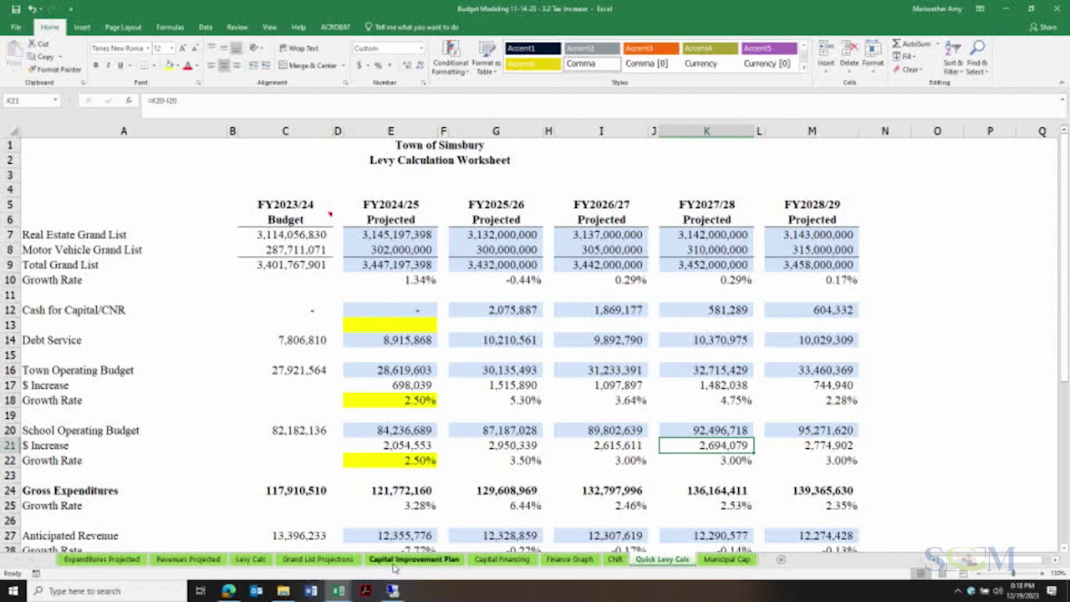
pyautogui.rightClick(401, 371)
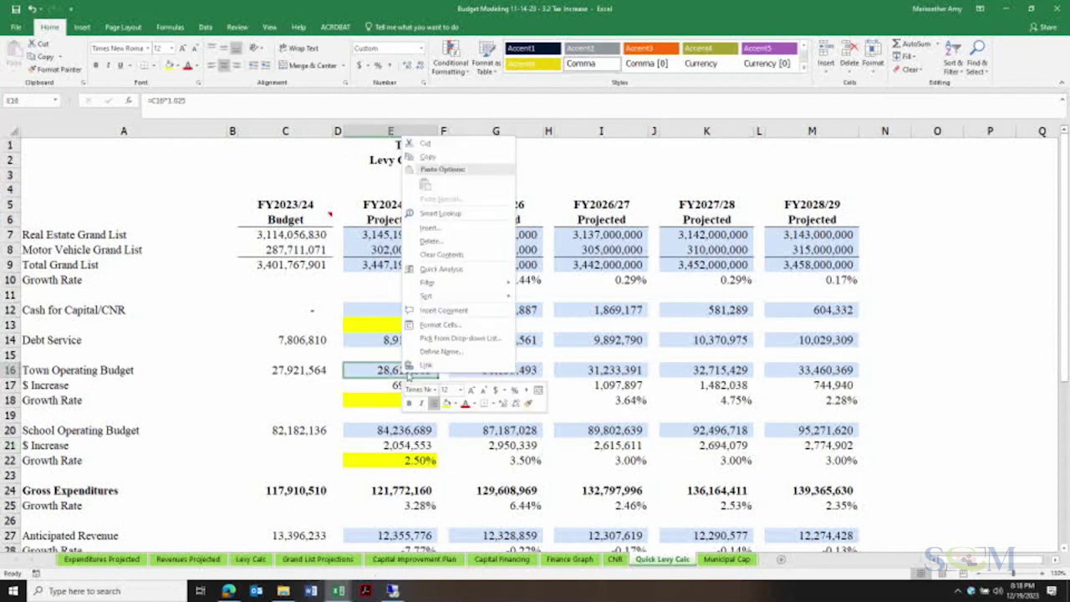
pyautogui.click(426, 159)
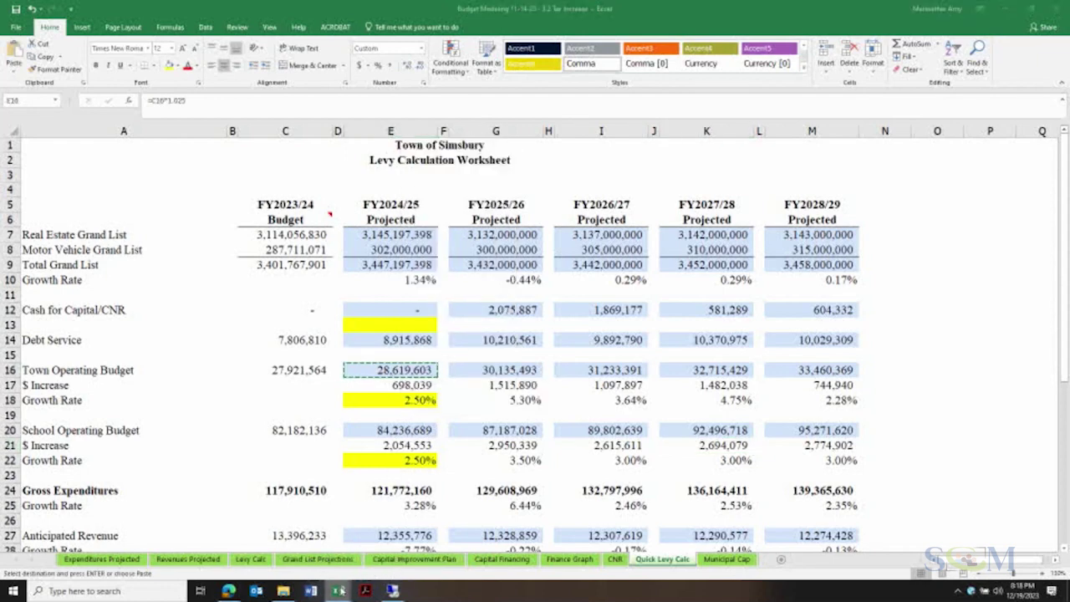
pyautogui.click(393, 531)
pyautogui.rightClick(401, 259)
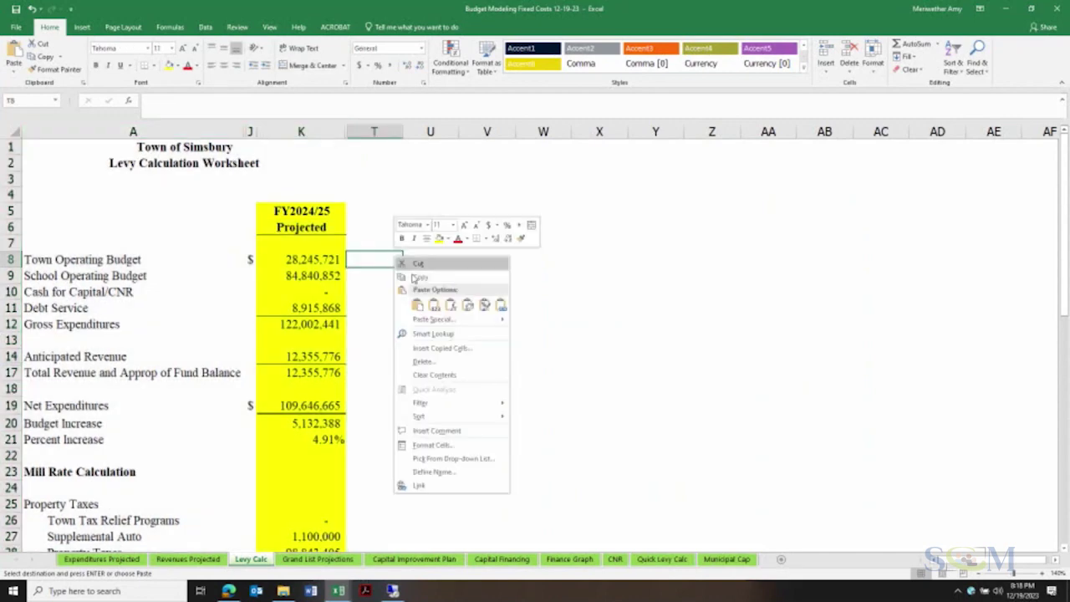
pyautogui.click(433, 304)
pyautogui.click(545, 368)
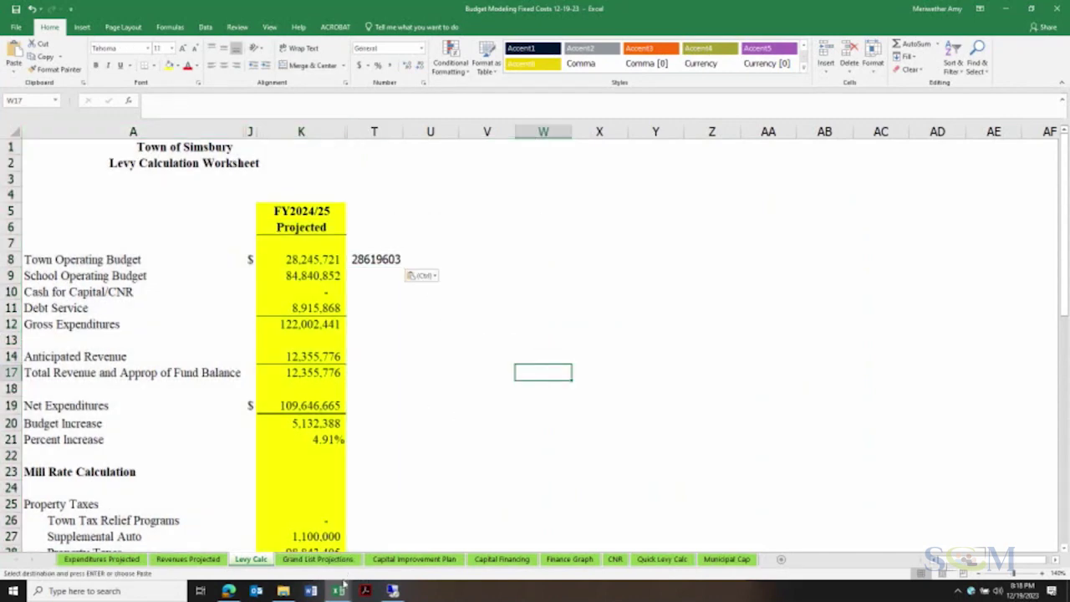
# Copy the FY2024/25 School Operating Budget from the 3.2 Tax Increase workbook into Levy Calc cell T9 with its formula and formatting
pyautogui.moveTo(339, 588)
pyautogui.click(276, 535)
pyautogui.click(405, 429)
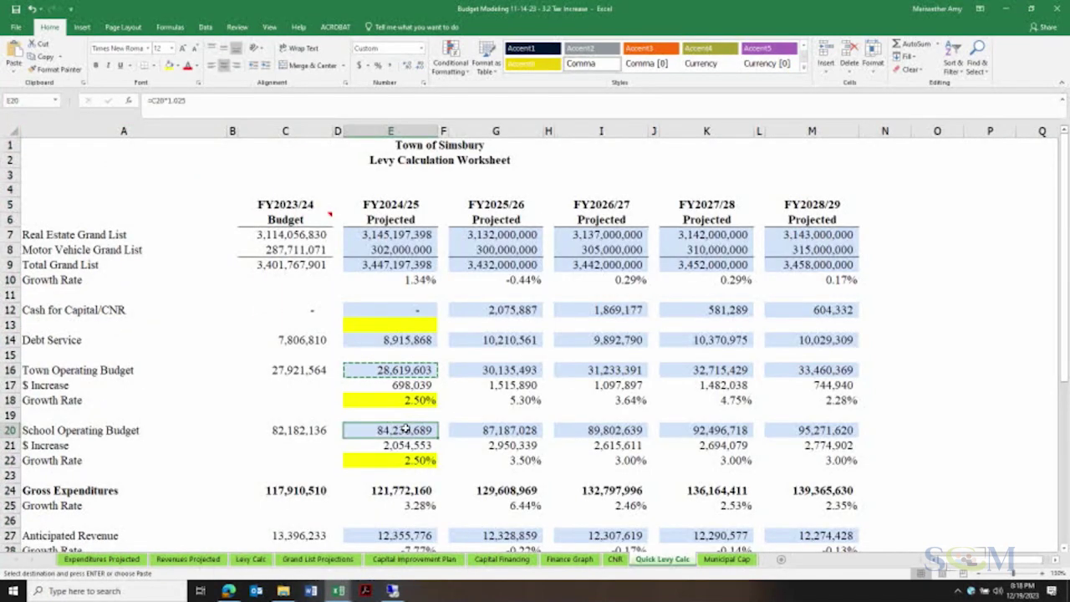
pyautogui.rightClick(404, 429)
pyautogui.click(435, 216)
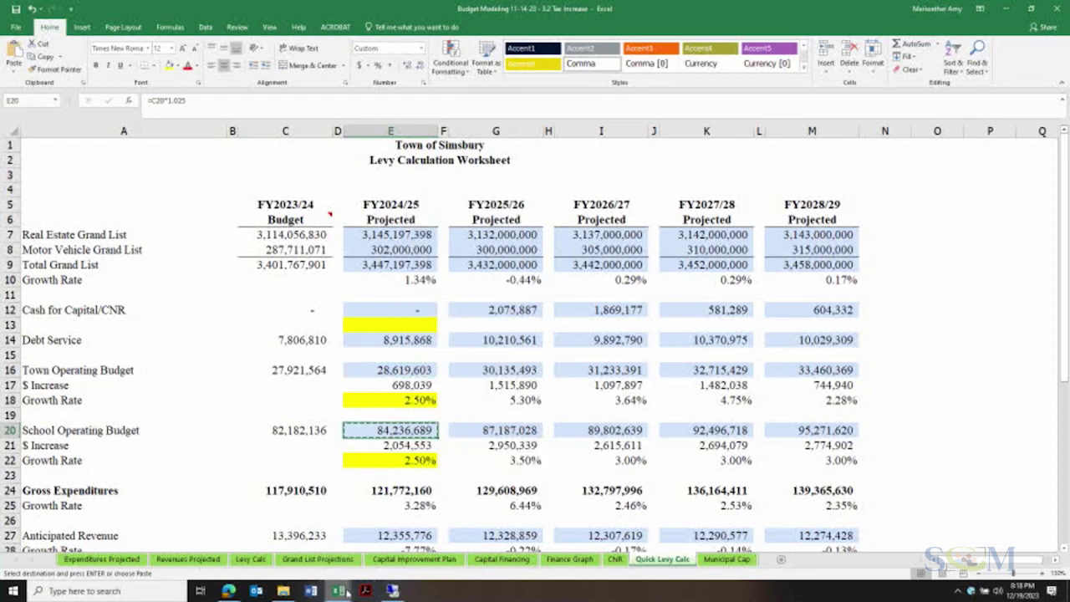
pyautogui.moveTo(337, 590)
pyautogui.click(386, 537)
pyautogui.click(376, 280)
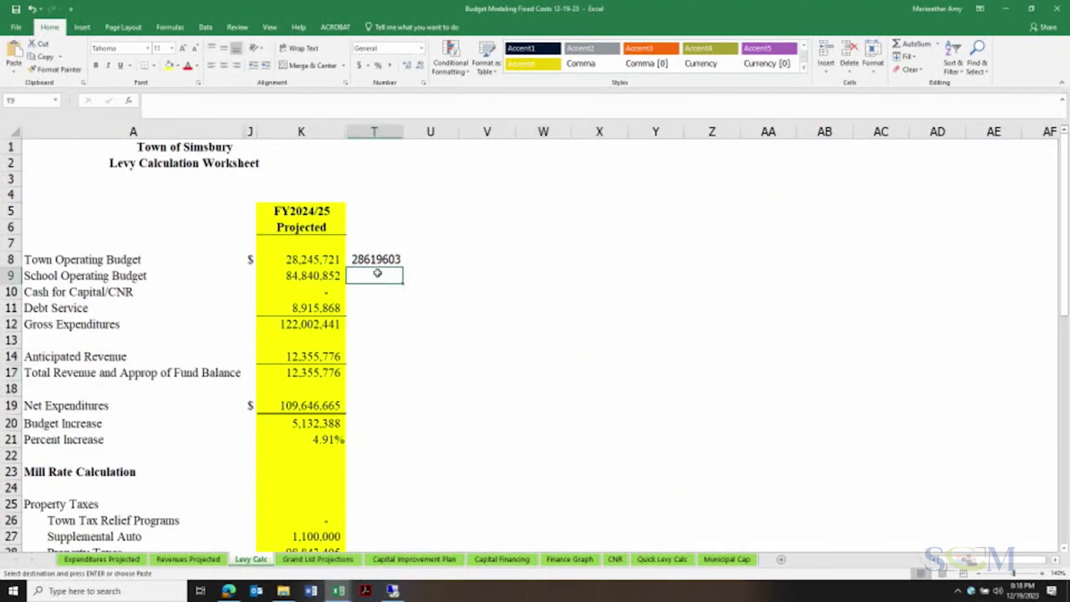
pyautogui.rightClick(378, 276)
pyautogui.click(402, 321)
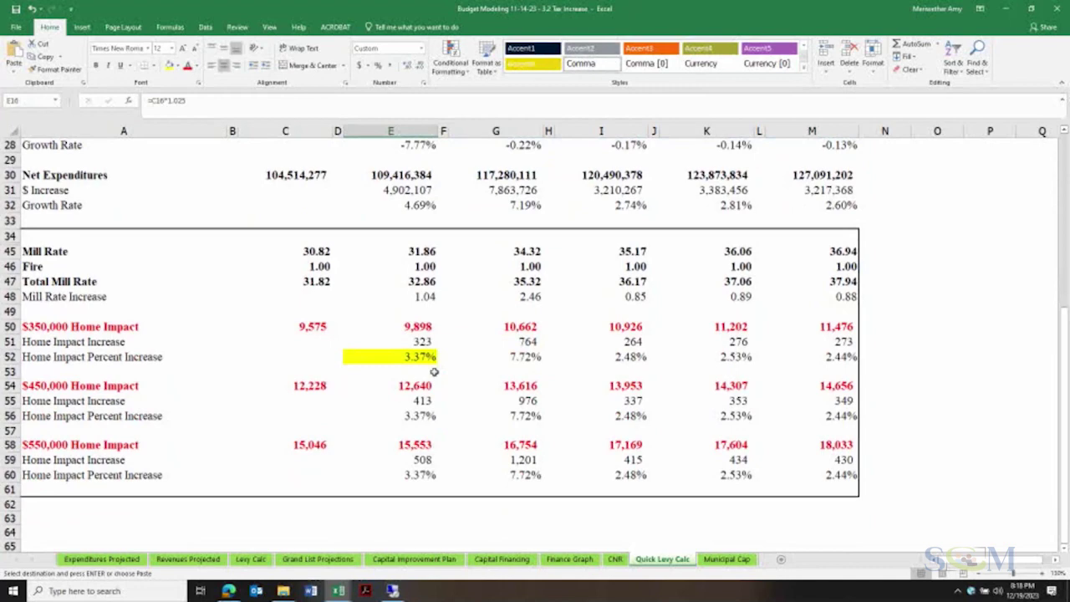
# Copy the FY2024/25 School Operating Budget cell again from Quick Levy Calc in the 3.2 Tax Increase workbook
pyautogui.scroll(9, 436, 376)
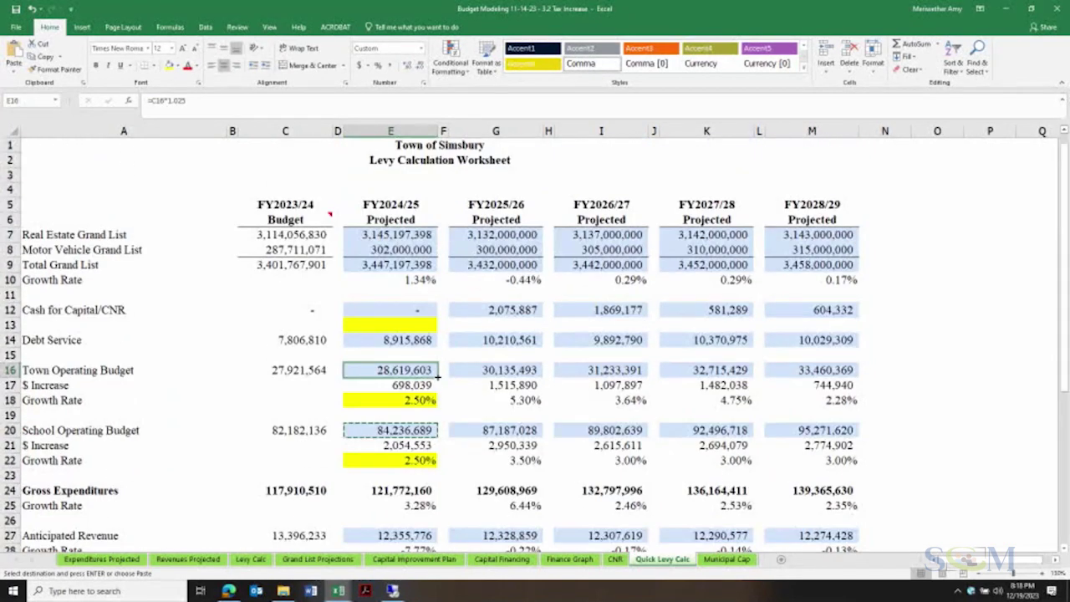
pyautogui.moveTo(338, 590)
pyautogui.click(401, 535)
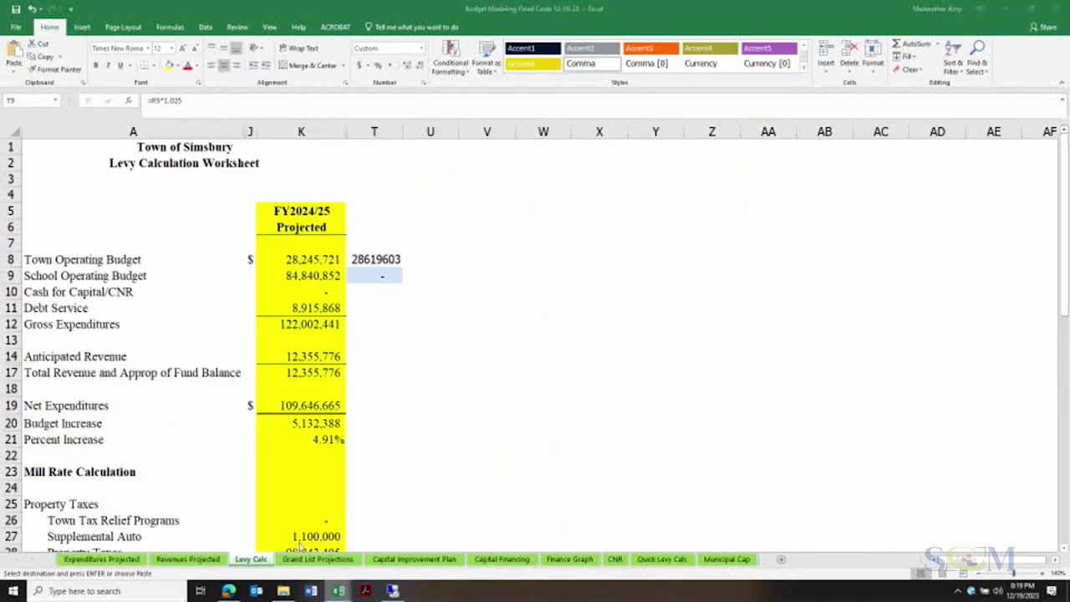
pyautogui.click(409, 339)
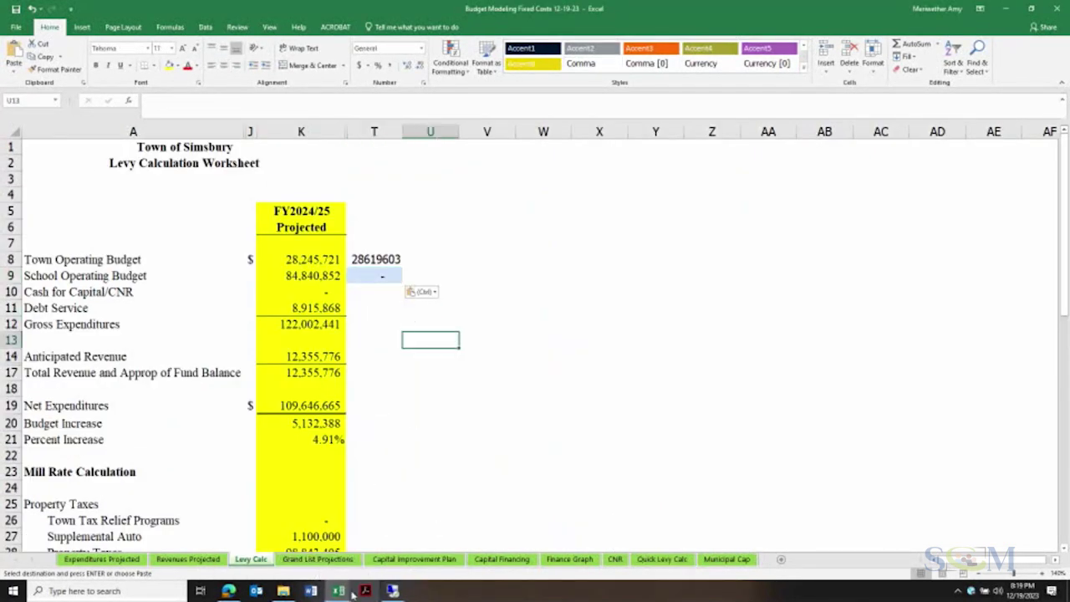
pyautogui.moveTo(339, 590)
pyautogui.click(271, 535)
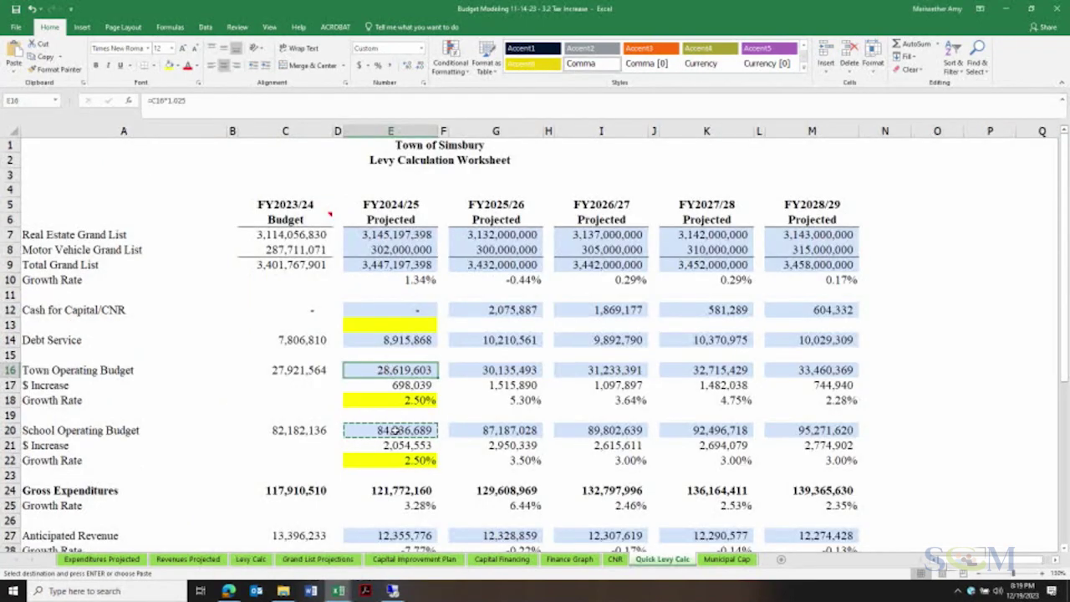
pyautogui.rightClick(396, 429)
pyautogui.press('Escape')
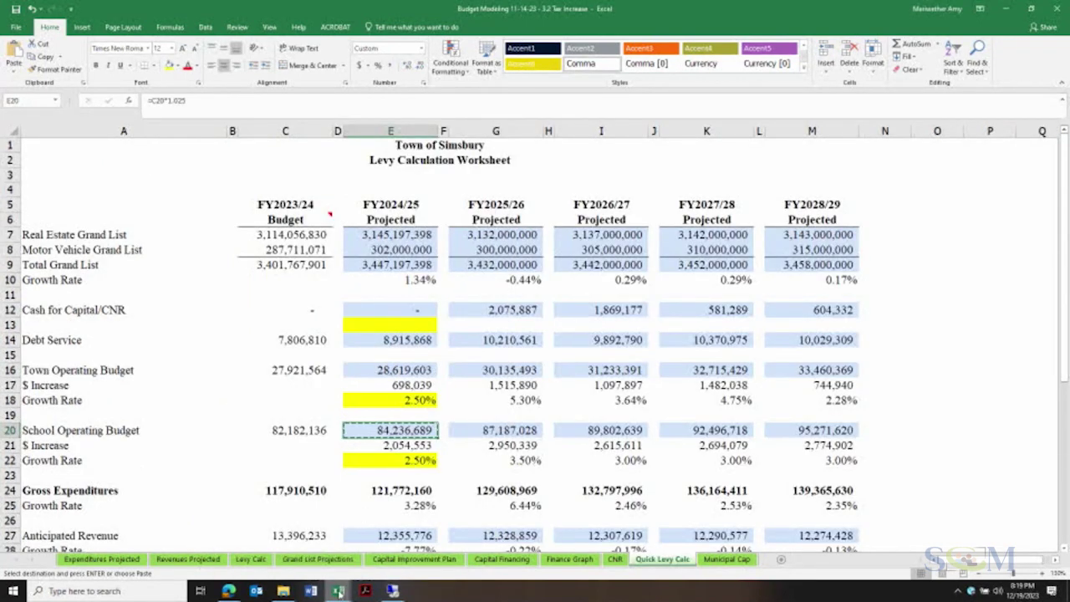
# Replace the formula in Levy Calc cell T9 of the Fixed Costs workbook with the copied School Operating Budget as a value only
pyautogui.moveTo(338, 590)
pyautogui.click(401, 535)
pyautogui.click(383, 276)
pyautogui.rightClick(382, 275)
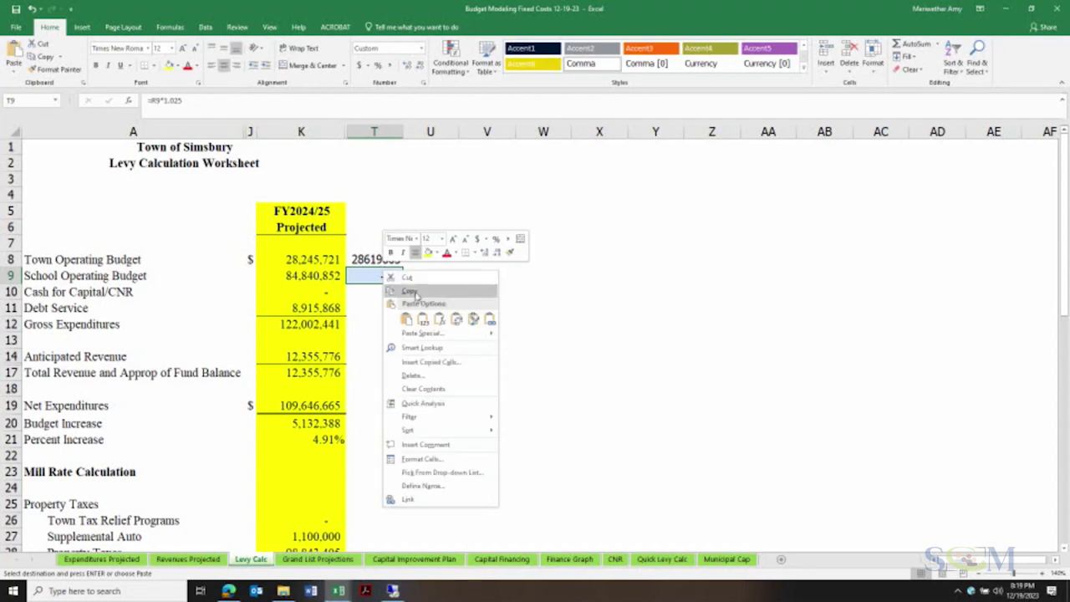
pyautogui.click(420, 316)
pyautogui.click(394, 318)
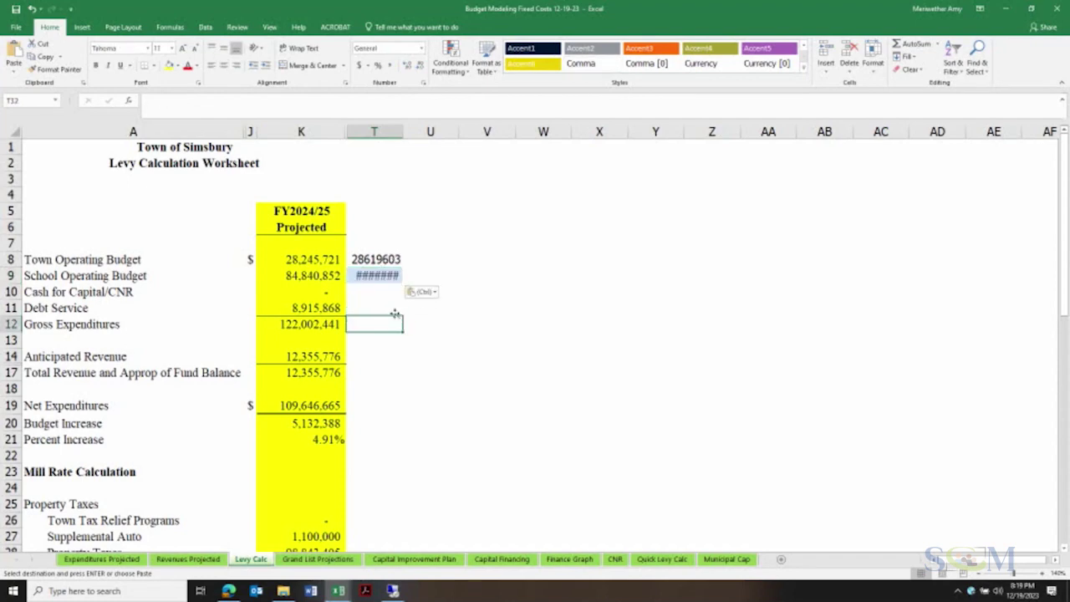
# Fit column T to its contents and apply the comma number style to the whole column
pyautogui.doubleClick(401, 131)
pyautogui.click(381, 131)
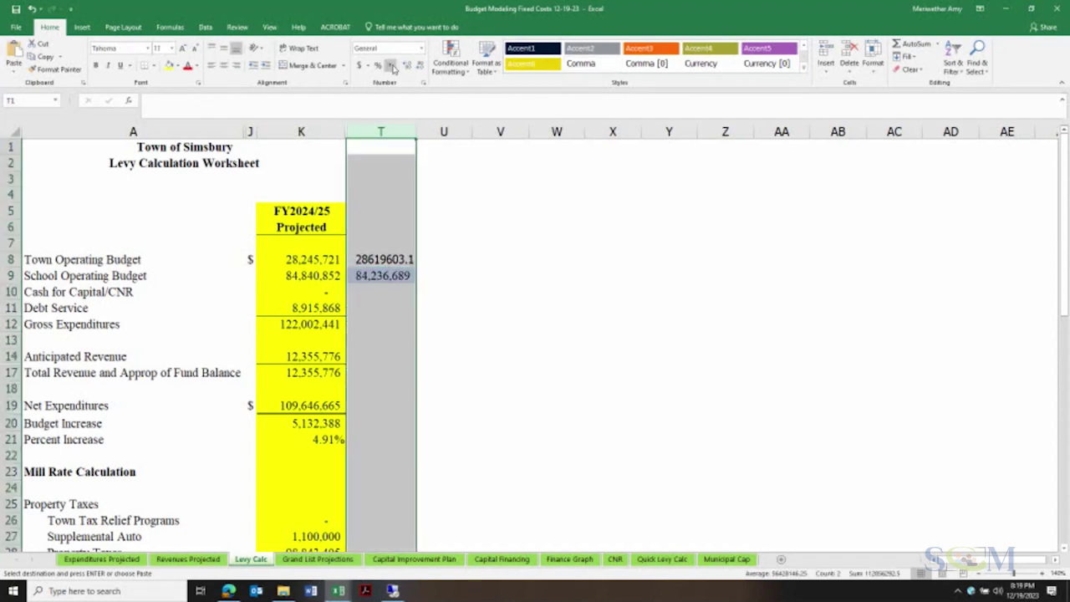
pyautogui.click(390, 67)
# Enter 8,915,868 as the Debt Service amount in cell T11
pyautogui.click(411, 306)
pyautogui.write('8')
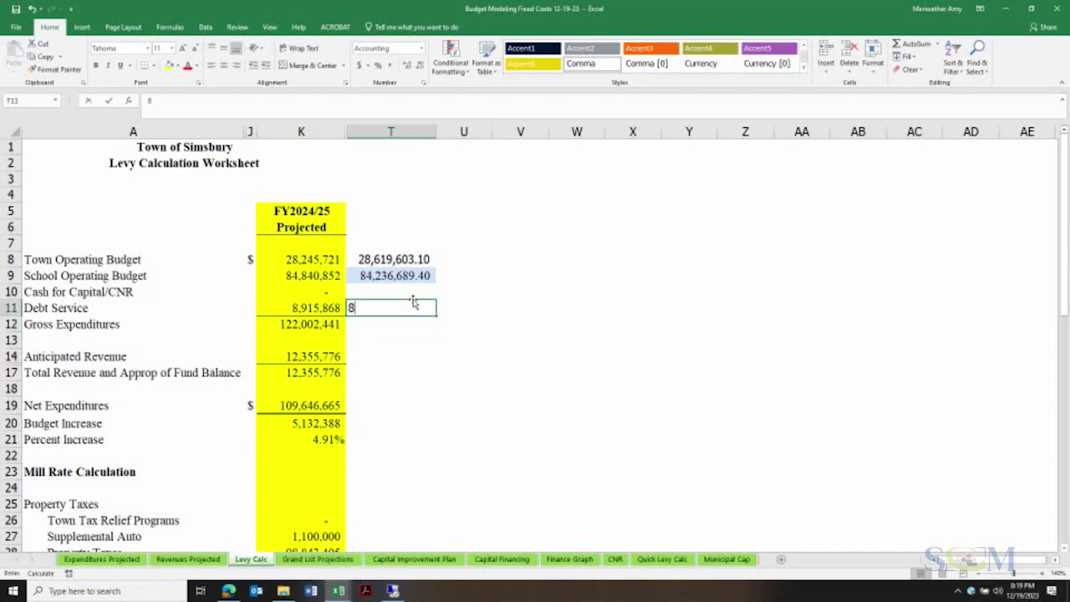
pyautogui.write(',915,868')
pyautogui.press('Return')
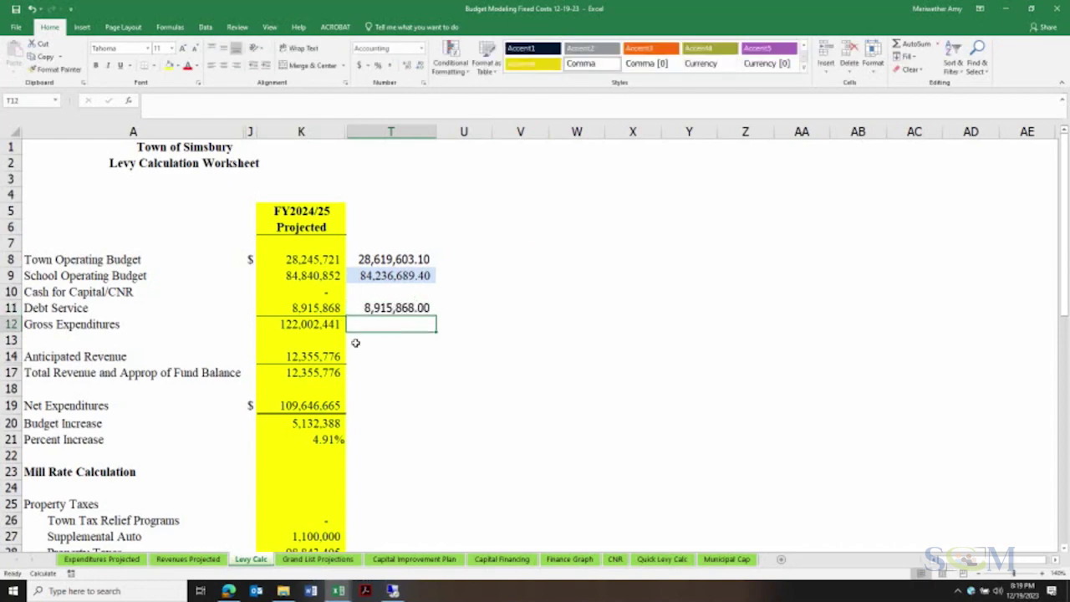
# Copy the FY2024/25 Gross Expenditures formula from K12 into T12
pyautogui.click(328, 326)
pyautogui.rightClick(339, 326)
pyautogui.click(356, 346)
pyautogui.click(373, 323)
pyautogui.rightClick(372, 322)
pyautogui.click(395, 372)
# Copy the Anticipated Revenue cell K14 into T14 and replace the pasted formula with a direct link to K14
pyautogui.rightClick(337, 356)
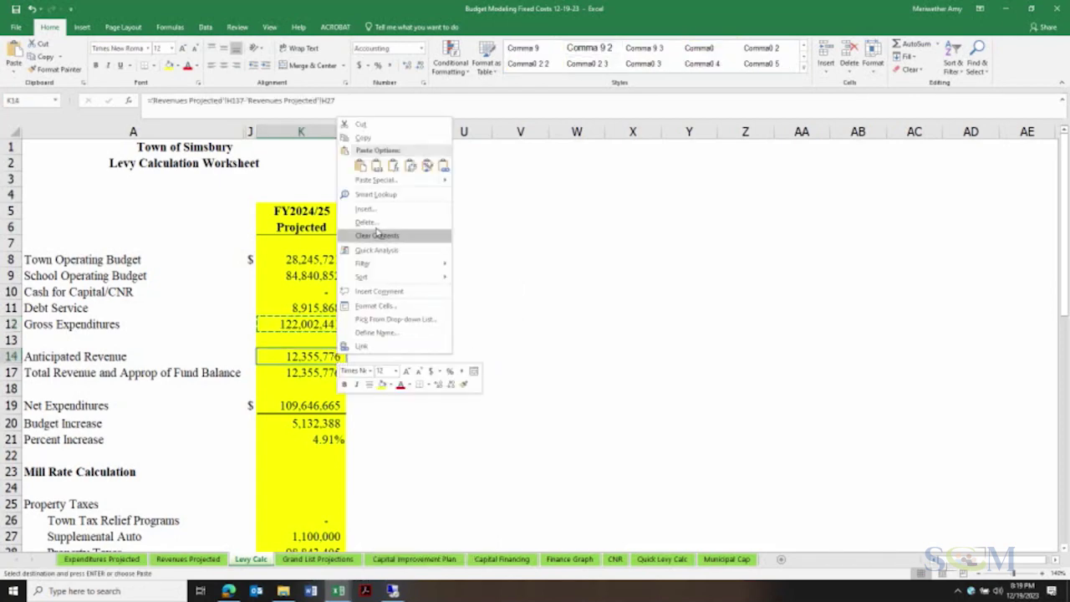
pyautogui.click(363, 137)
pyautogui.rightClick(387, 354)
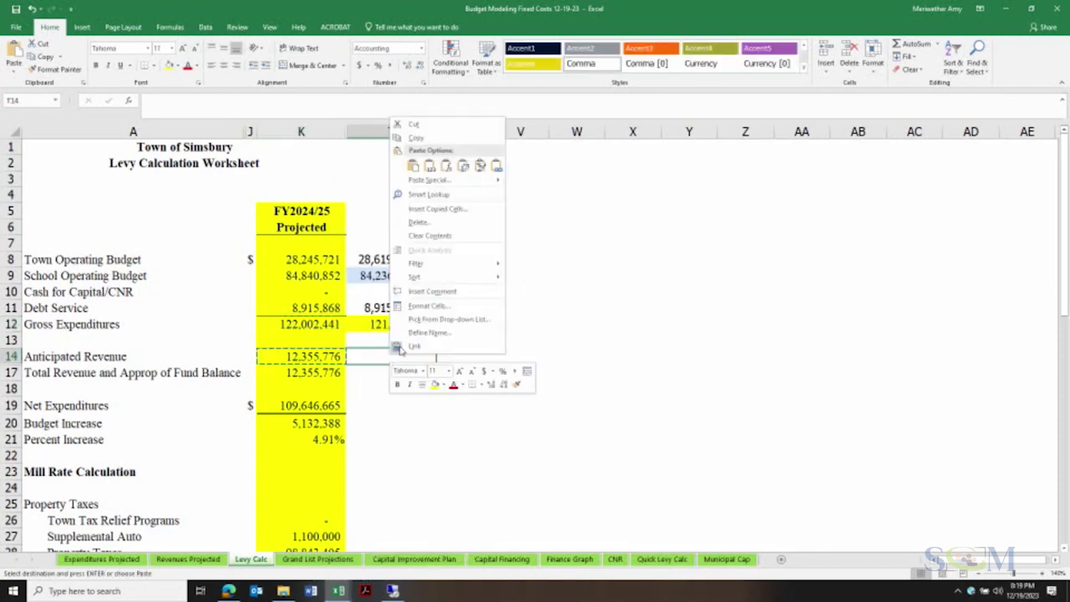
pyautogui.click(415, 167)
pyautogui.click(421, 328)
pyautogui.click(426, 356)
pyautogui.write('=')
pyautogui.click(339, 356)
pyautogui.press('Return')
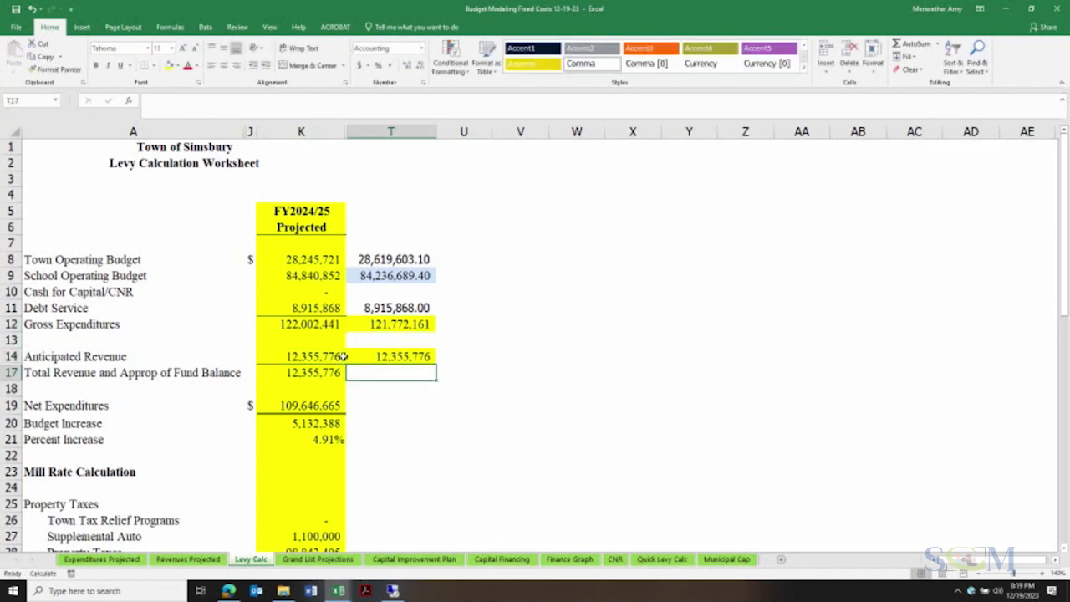
# Copy the FY2024/25 Net Expenditures formula from K19 into T19
pyautogui.click(324, 405)
pyautogui.rightClick(334, 406)
pyautogui.click(389, 191)
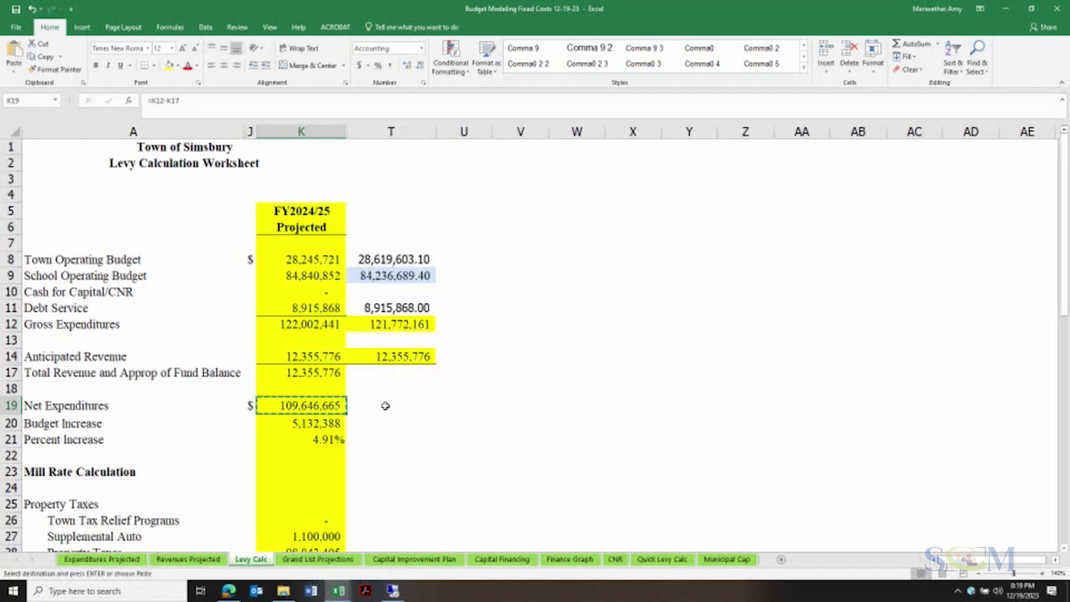
pyautogui.rightClick(384, 405)
pyautogui.click(444, 234)
pyautogui.press('Escape')
pyautogui.click(539, 326)
# Copy the Budget Increase and Percent Increase formulas from K20:K21 into T20:T21
pyautogui.scroll(-2, 532, 404)
pyautogui.click(366, 339)
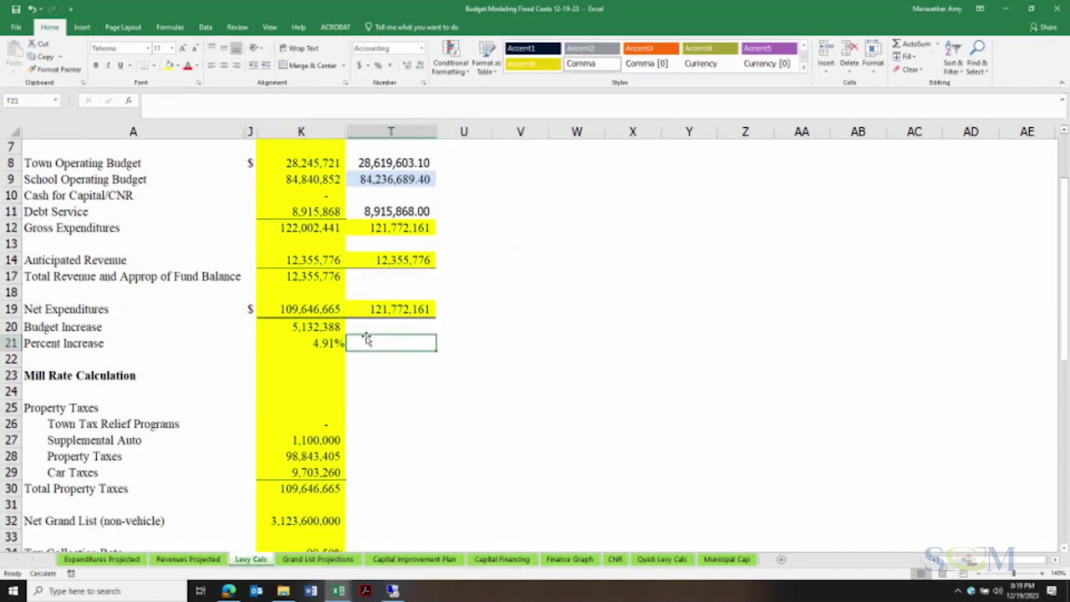
pyautogui.click(316, 327)
pyautogui.rightClick(331, 344)
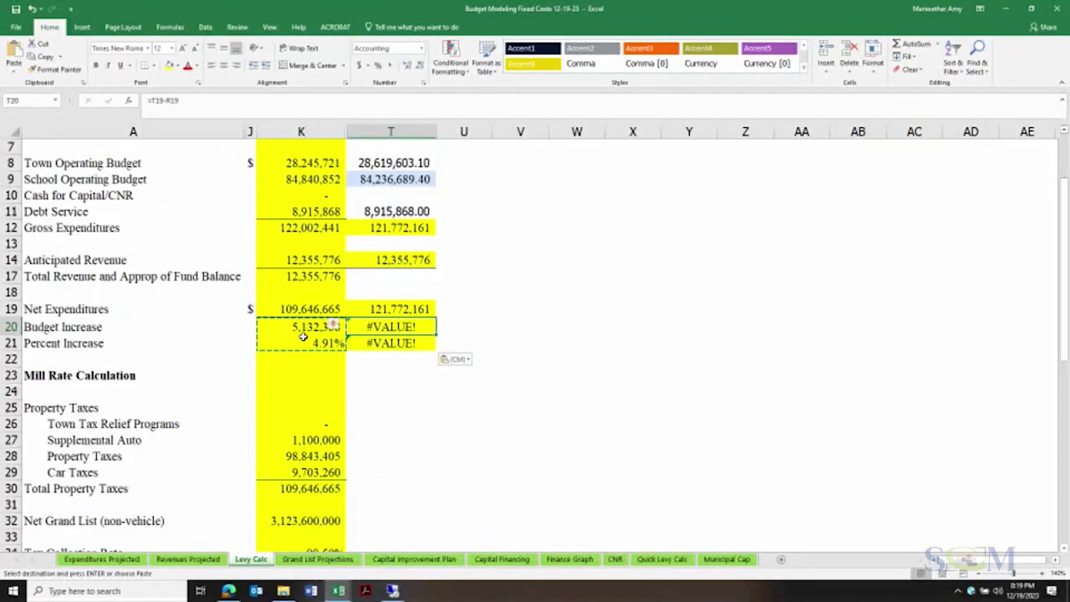
pyautogui.click(302, 329)
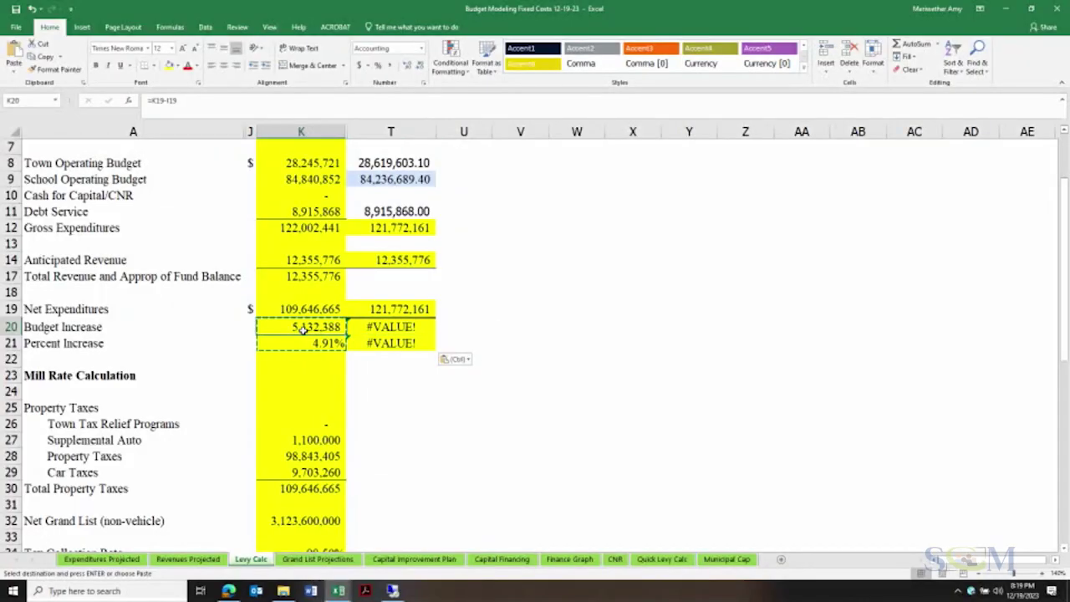
# Try to change the Budget Increase formula in T20 to subtract the FY2023/24 Net Expenditures in I19 from T19
pyautogui.click(380, 328)
pyautogui.press('F2')
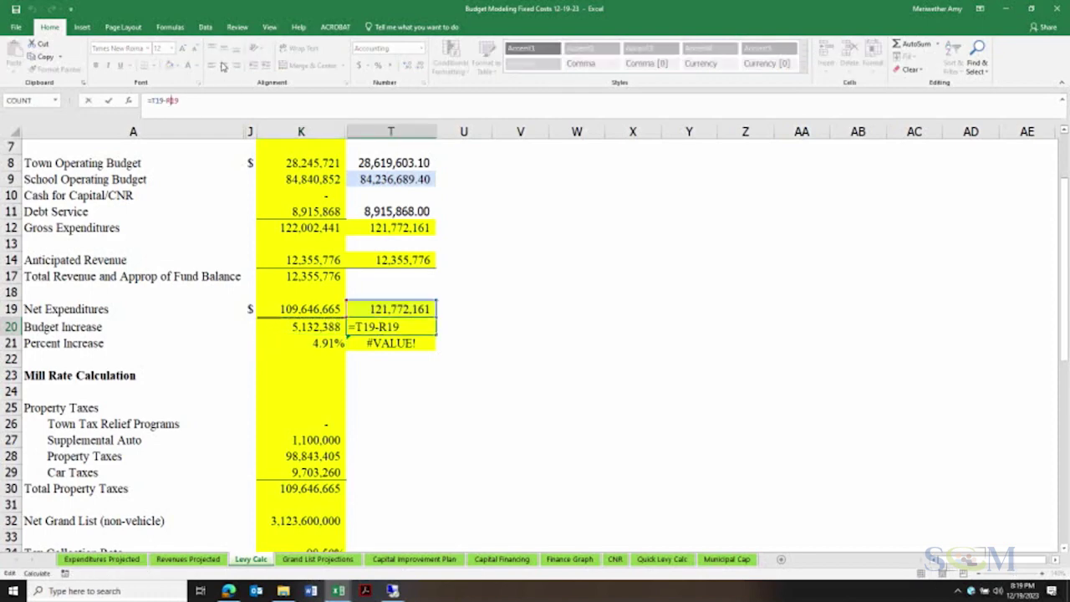
pyautogui.press('Return')
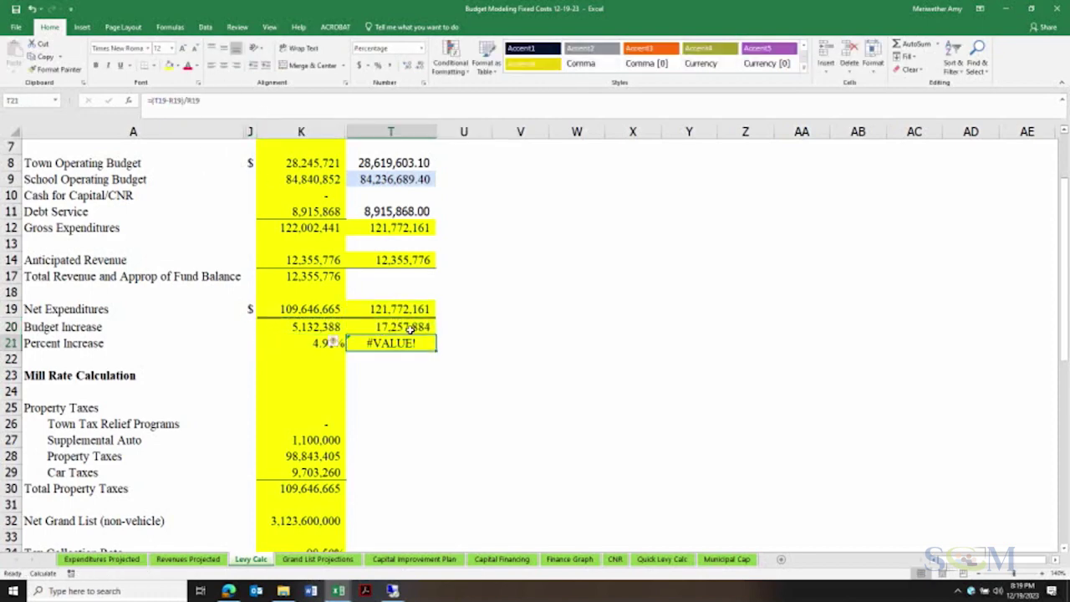
# Undo the T20 formula edit and the paste of the increase formulas into T20:T21
pyautogui.hotkey('ctrl', 'z')
pyautogui.hotkey('ctrl', 'z')
pyautogui.click(451, 360)
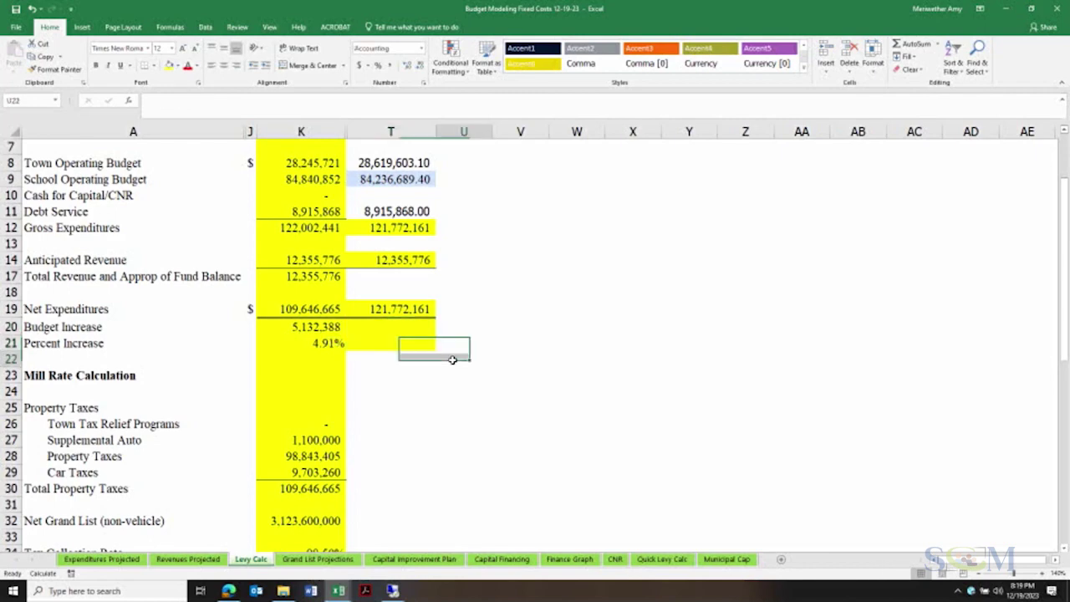
# Try to unhide the columns between A and K on the Levy Calc sheet
pyautogui.moveTo(275, 131); pyautogui.dragTo(219, 131)
pyautogui.rightClick(219, 131)
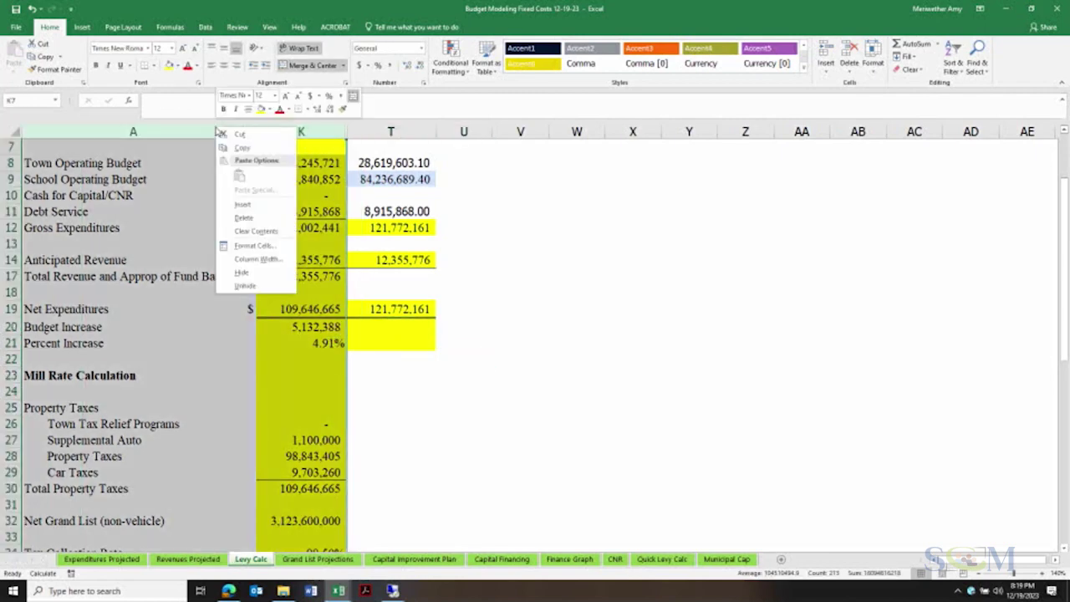
pyautogui.click(282, 288)
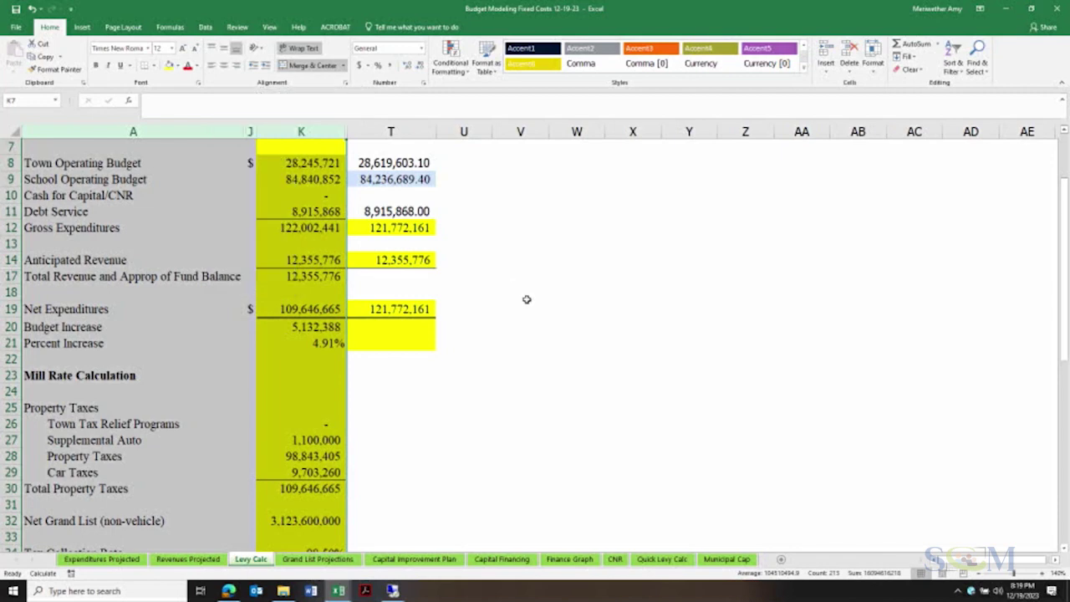
# Replace the Net Expenditures formula in T19 with =T12-T14, subtracting Anticipated Revenue from Gross Expenditures
pyautogui.click(432, 309)
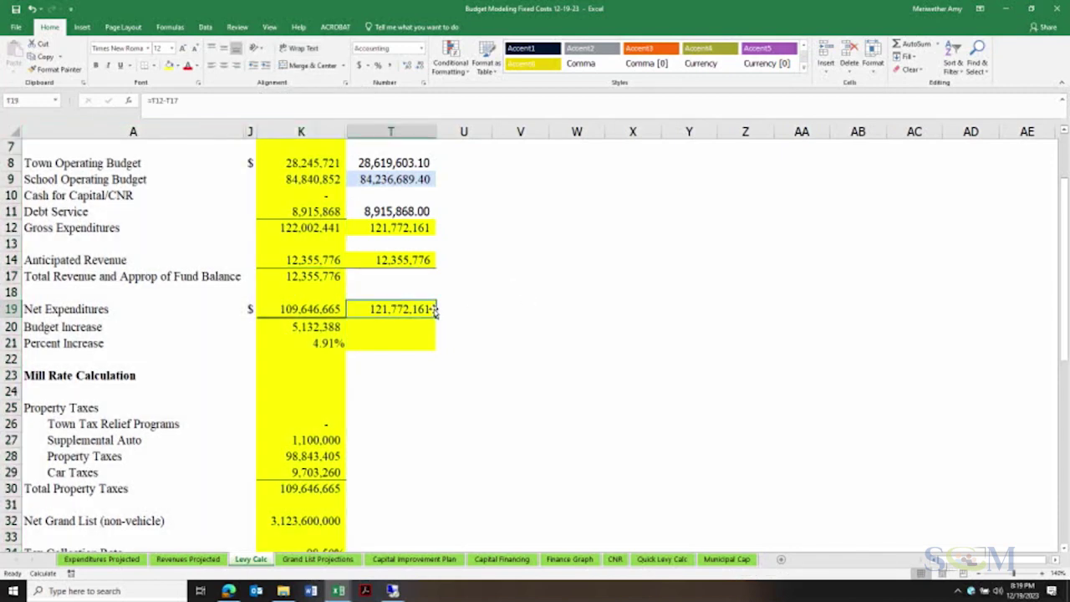
pyautogui.write('=')
pyautogui.click(418, 229)
pyautogui.write('-')
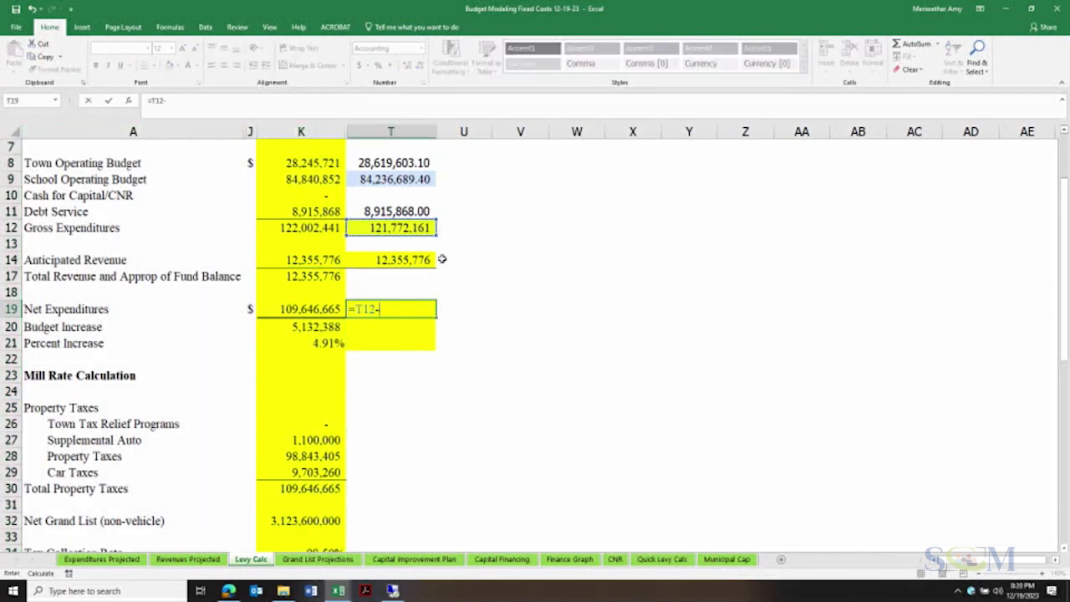
pyautogui.click(424, 262)
pyautogui.press('Return')
pyautogui.click(499, 331)
pyautogui.click(440, 362)
pyautogui.click(355, 330)
pyautogui.click(488, 328)
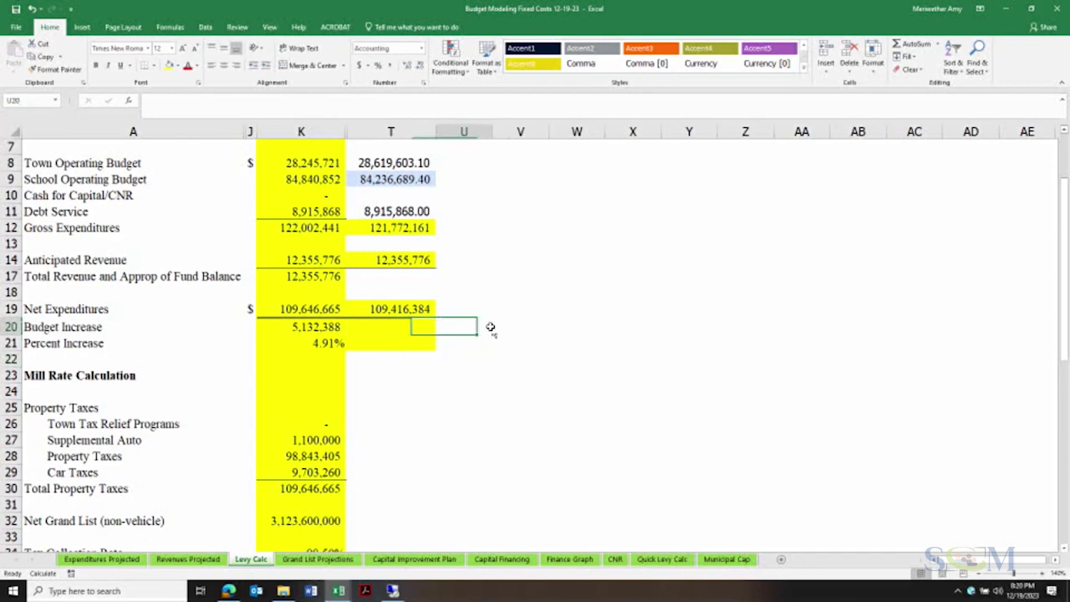
# Enter the formula =K8-T8 in U8 to calculate the Town Operating Budget difference
pyautogui.scroll(2, 496, 276)
pyautogui.click(496, 264)
pyautogui.click(476, 258)
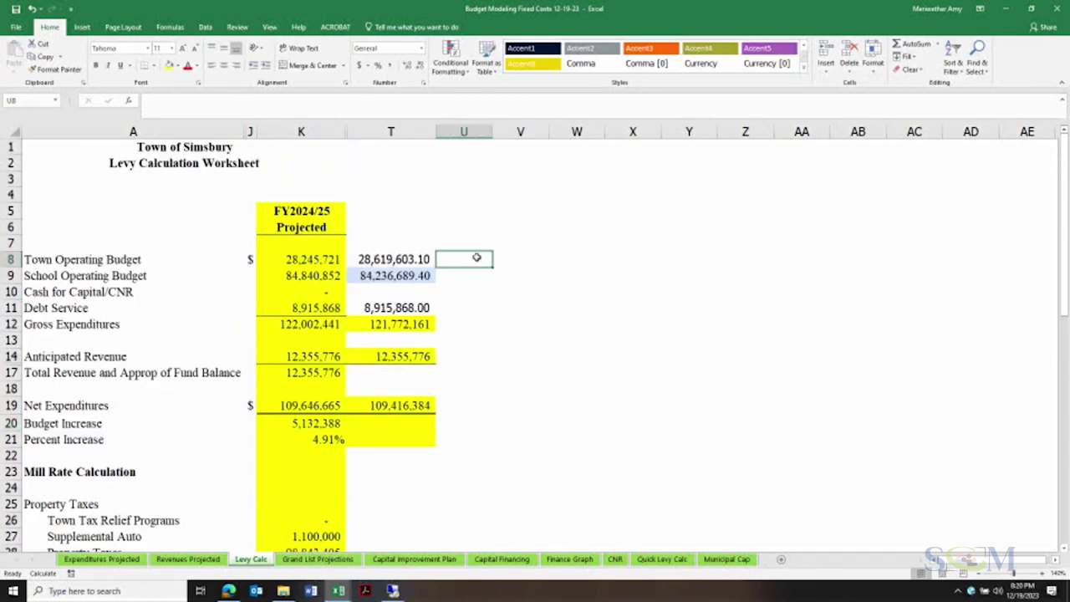
pyautogui.doubleClick(477, 258)
pyautogui.write('=')
pyautogui.click(330, 259)
pyautogui.write('-')
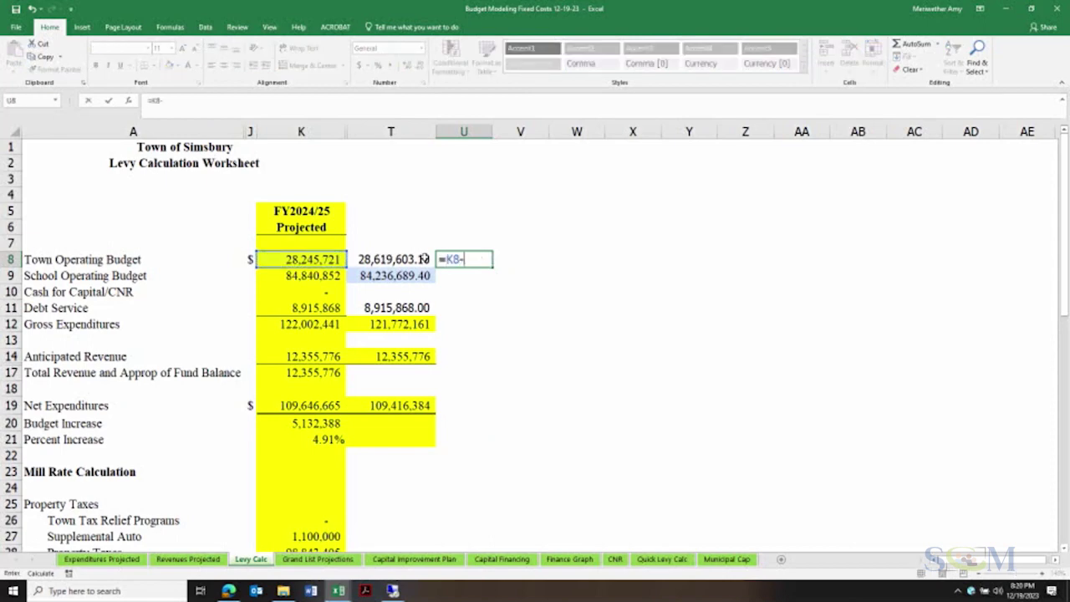
pyautogui.click(423, 259)
pyautogui.press('Return')
# Copy the U8 difference formula down to U9, U11:U12, U14 and U19:U20
pyautogui.click(489, 257)
pyautogui.moveTo(514, 267); pyautogui.dragTo(516, 282)
pyautogui.rightClick(493, 277)
pyautogui.click(493, 304)
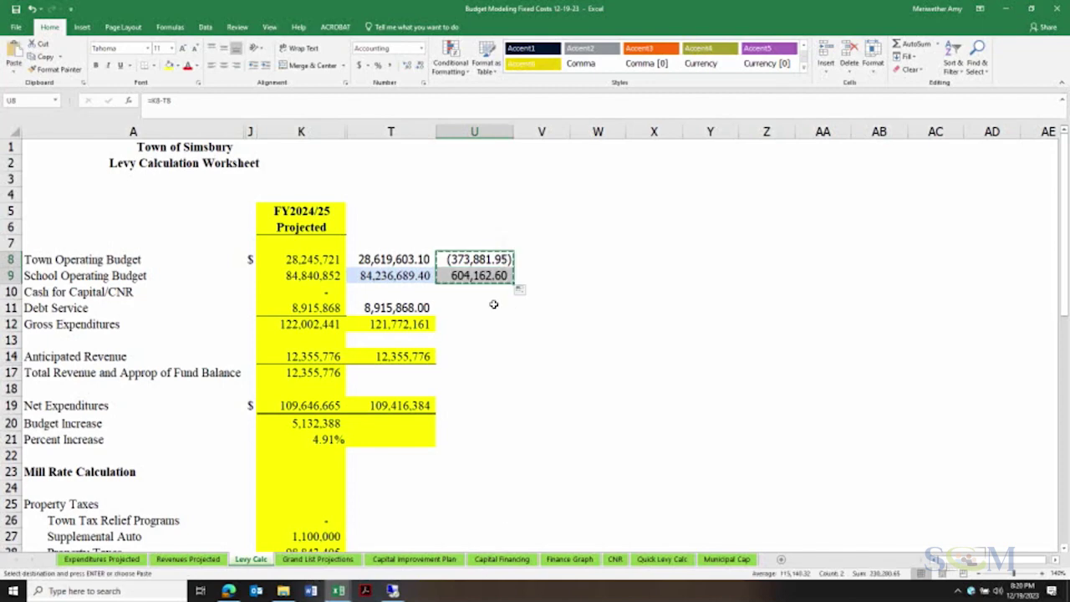
pyautogui.rightClick(493, 304)
pyautogui.click(508, 348)
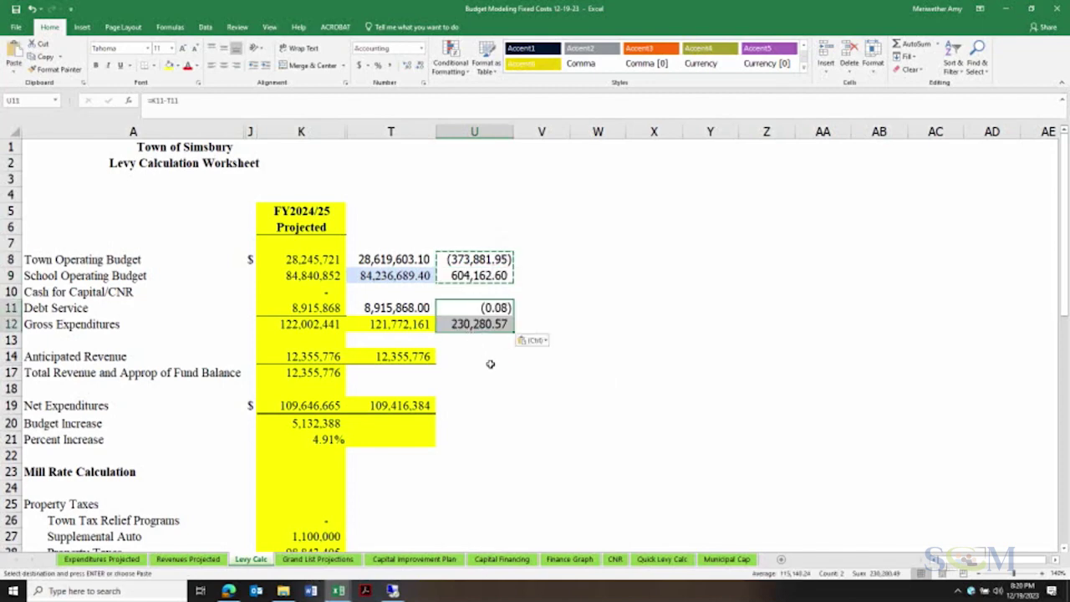
pyautogui.click(491, 364)
pyautogui.rightClick(500, 364)
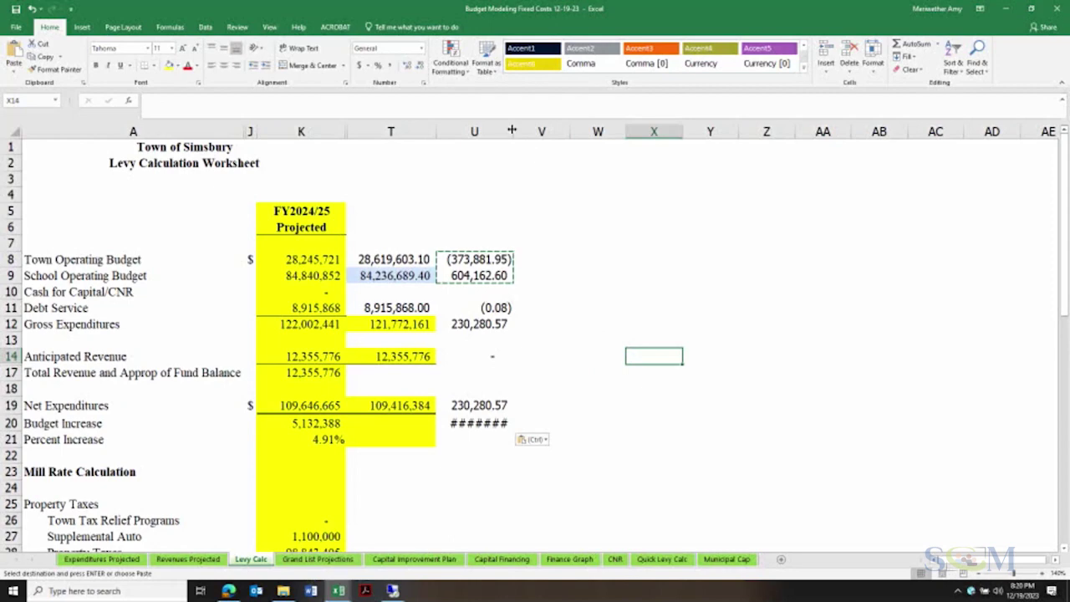
# Widen column U to fit its values and unhide columns B through I
pyautogui.doubleClick(511, 130)
pyautogui.click(603, 275)
pyautogui.click(597, 423)
pyautogui.click(615, 373)
pyautogui.click(579, 243)
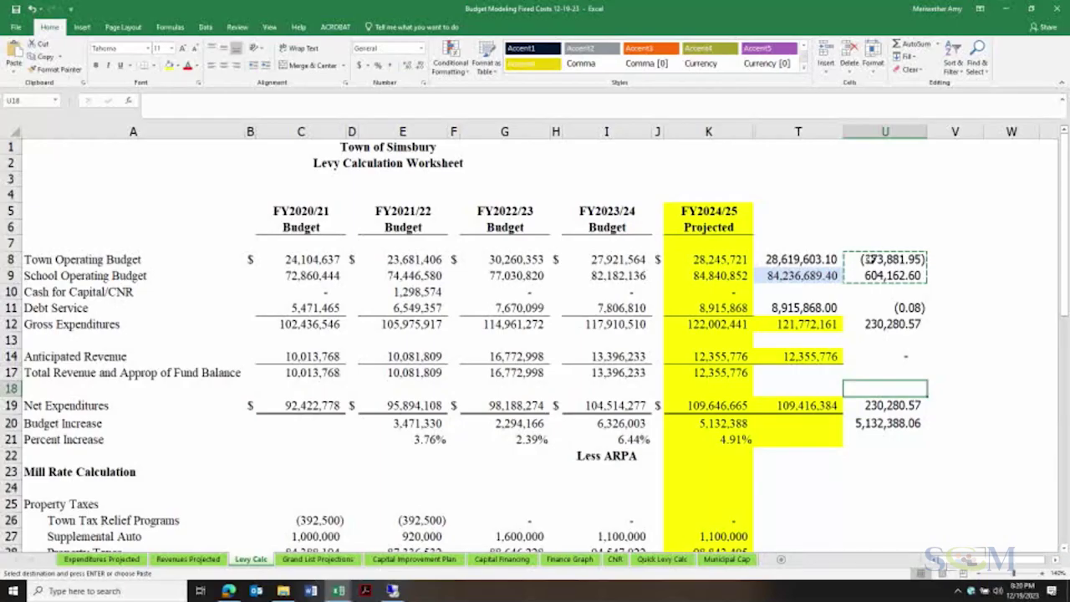
# Replace the U8 formula with =T8-I8 to compare the Town Operating Budget with the FY2023/24 budget
pyautogui.click(872, 260)
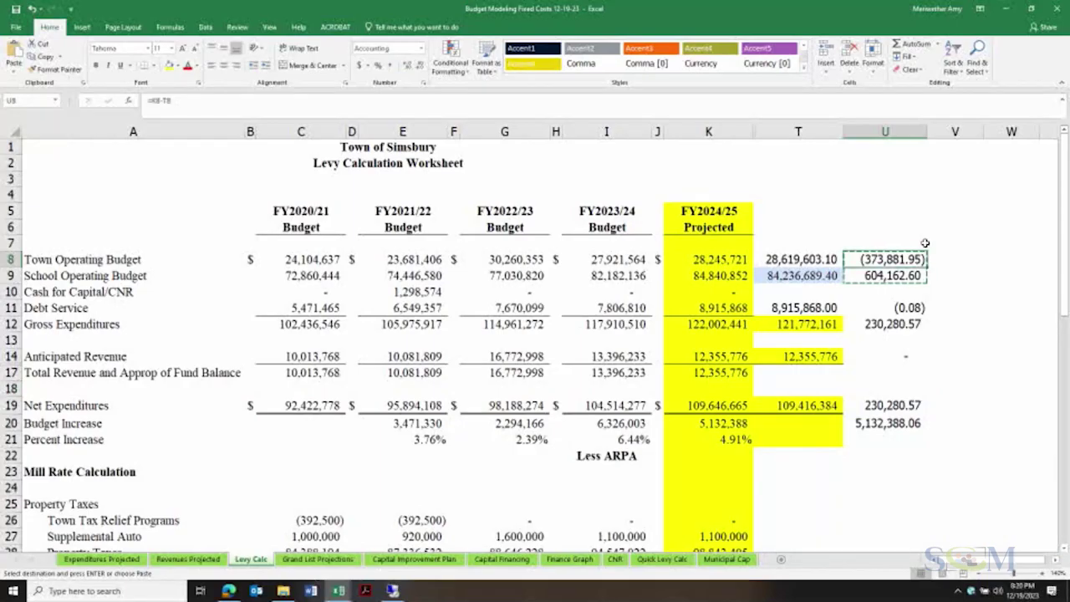
pyautogui.press('Escape')
pyautogui.press('Left')
pyautogui.click(917, 260)
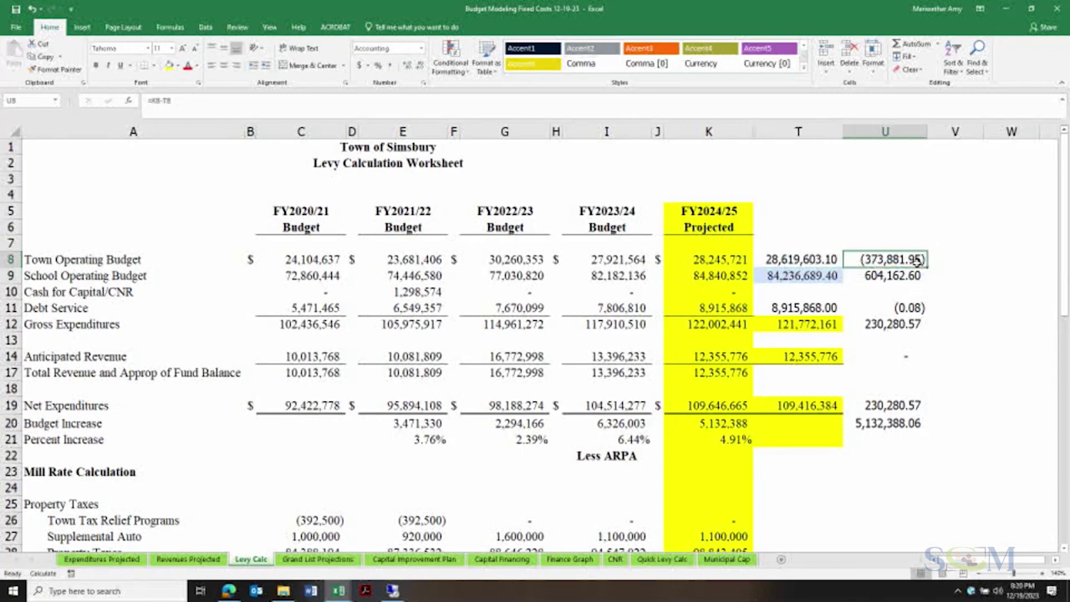
pyautogui.write('=')
pyautogui.click(777, 262)
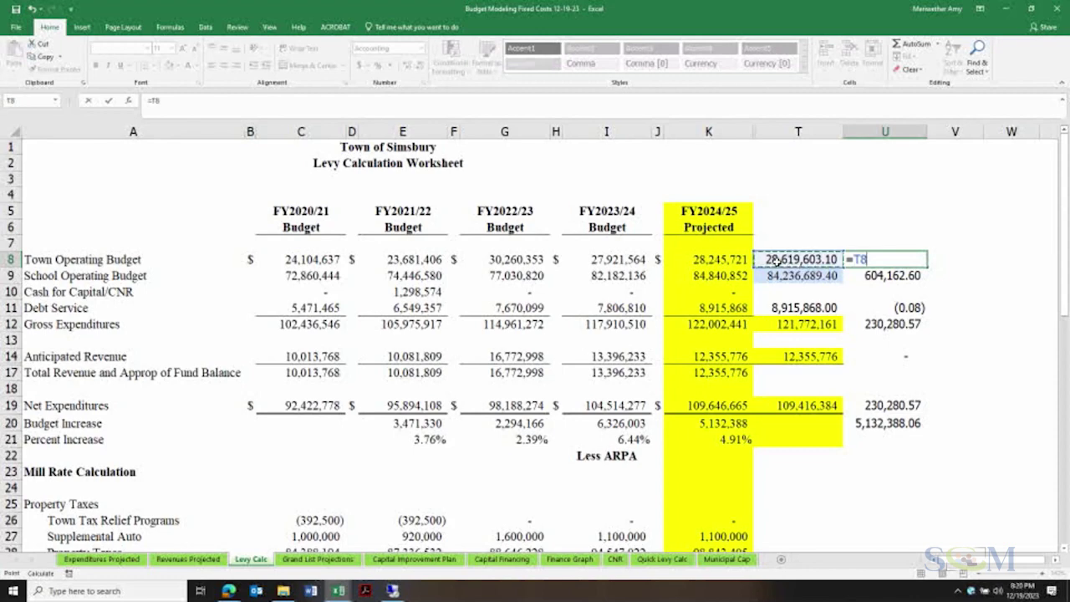
pyautogui.write('-')
pyautogui.click(641, 259)
pyautogui.press('Return')
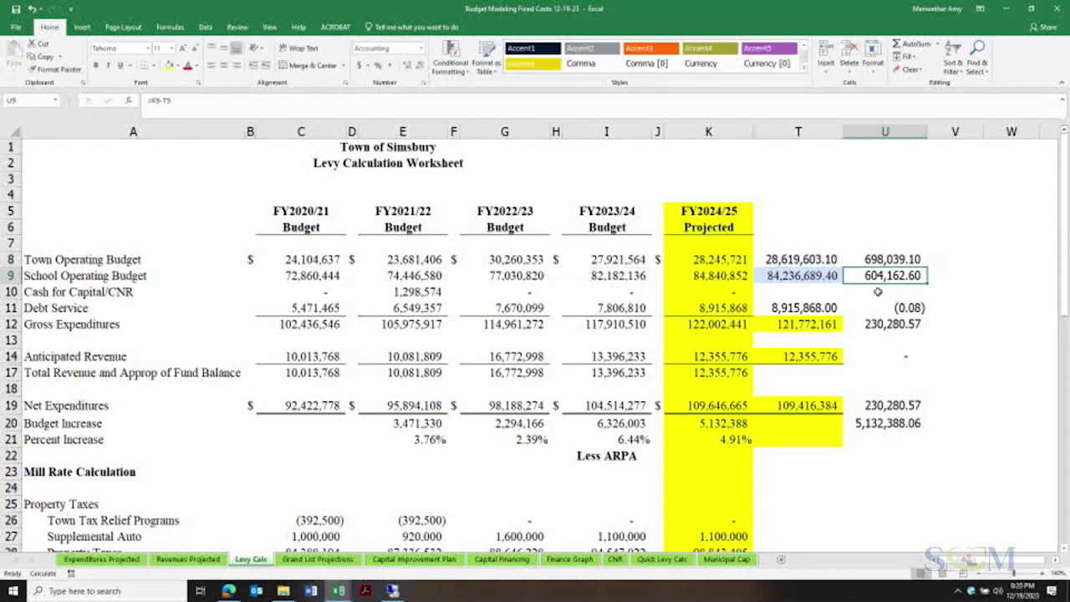
# Replace the U9 formula with =T9-I9 to compare the School Operating Budget with FY2023/24
pyautogui.write('=')
pyautogui.click(818, 276)
pyautogui.write('-')
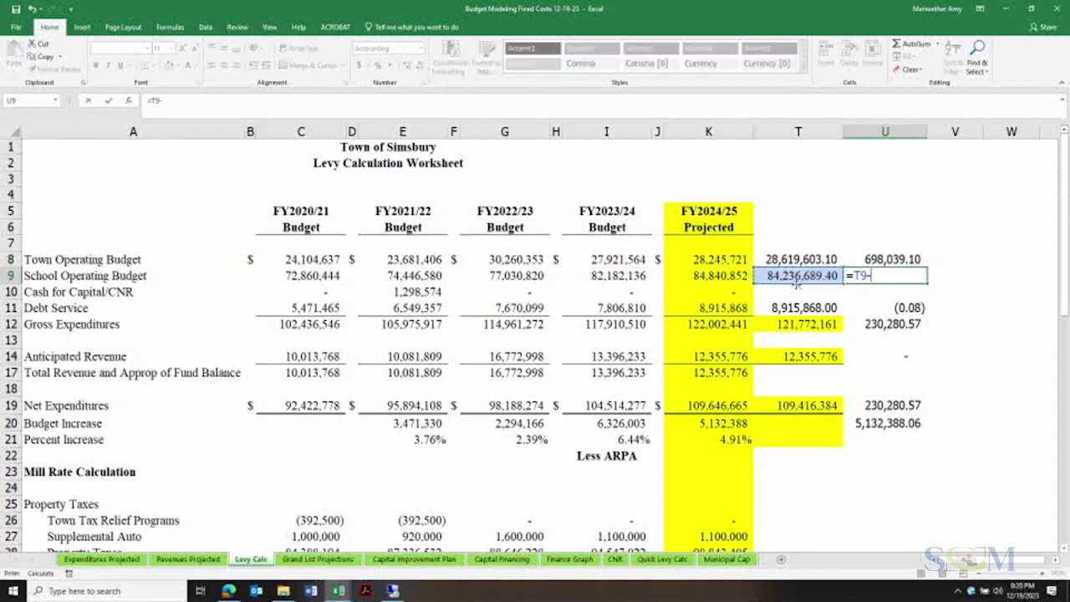
pyautogui.click(635, 275)
pyautogui.press('Return')
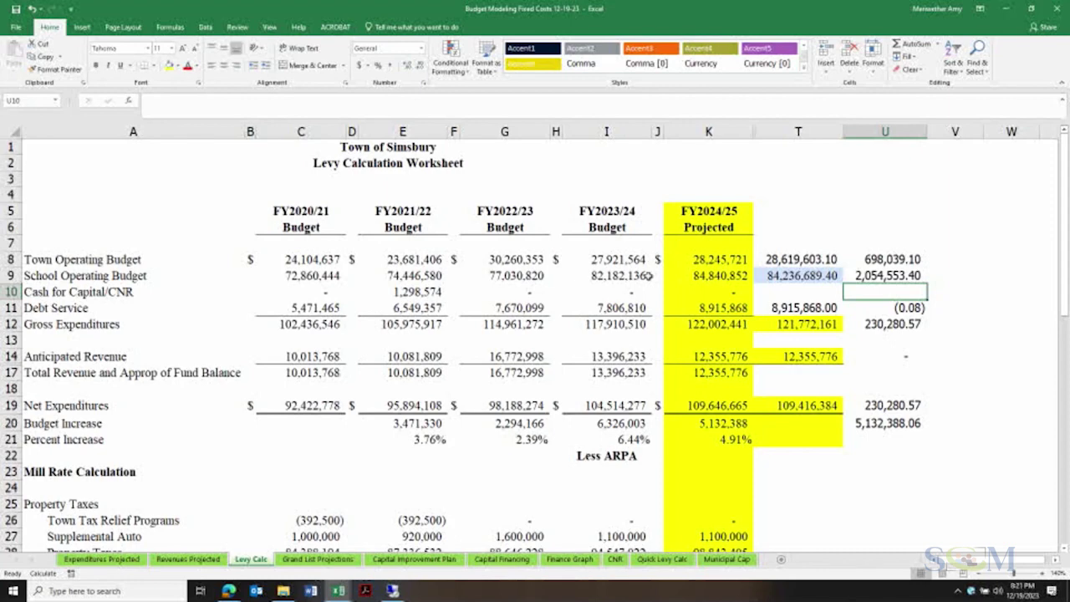
# Switch to the 3.2 Tax Increase workbook and examine the FY2024/25 growth rates, home impact and Real Estate Grand List on Quick Levy Calc
pyautogui.moveTo(338, 590)
pyautogui.click(403, 547)
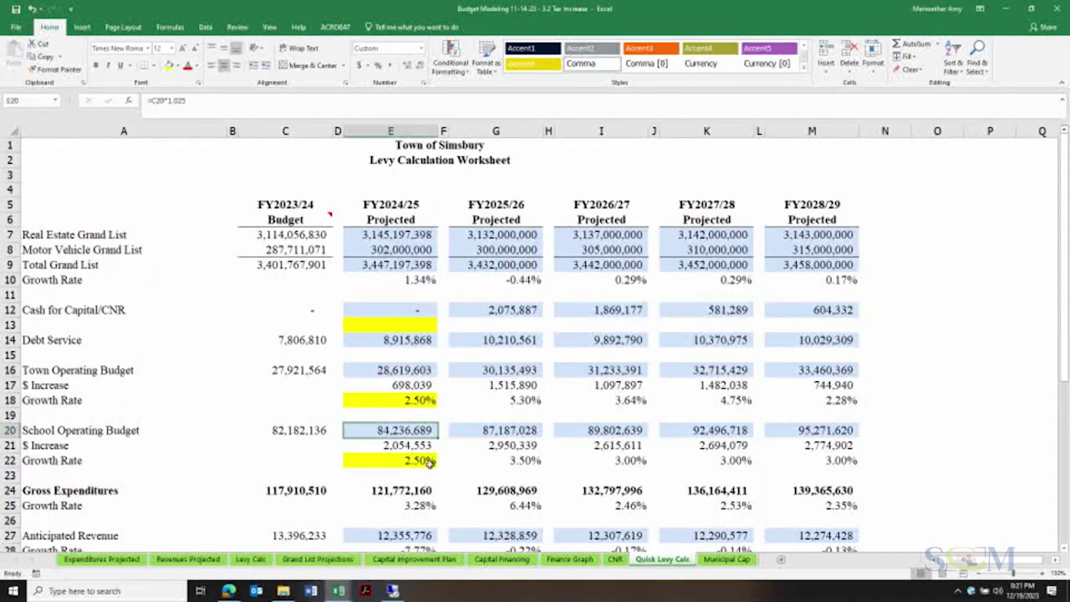
pyautogui.moveTo(343, 589)
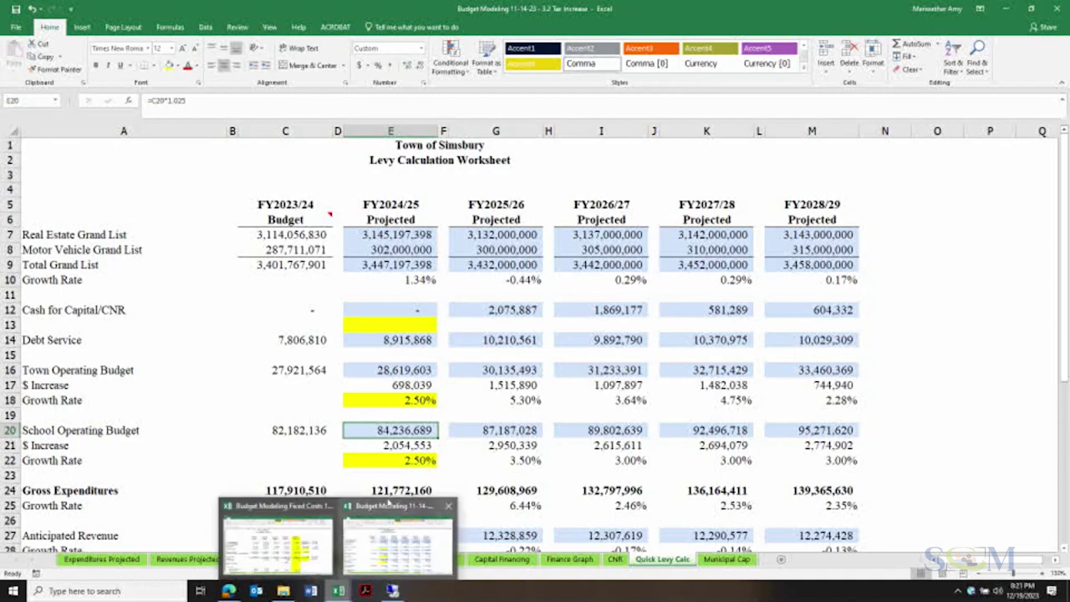
pyautogui.click(392, 457)
pyautogui.scroll(-9, 393, 457)
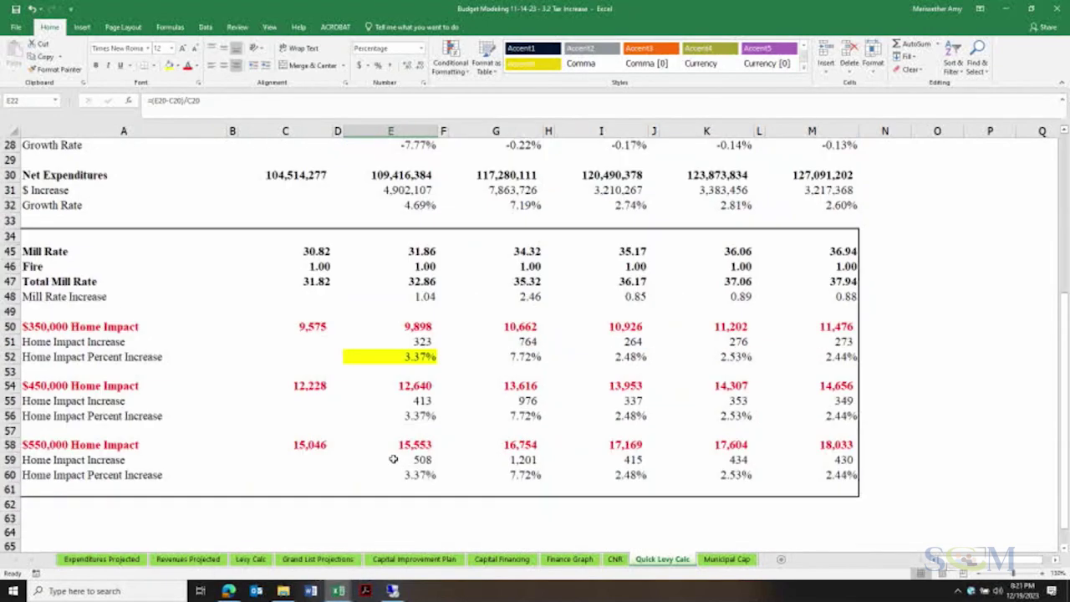
pyautogui.scroll(9, 392, 459)
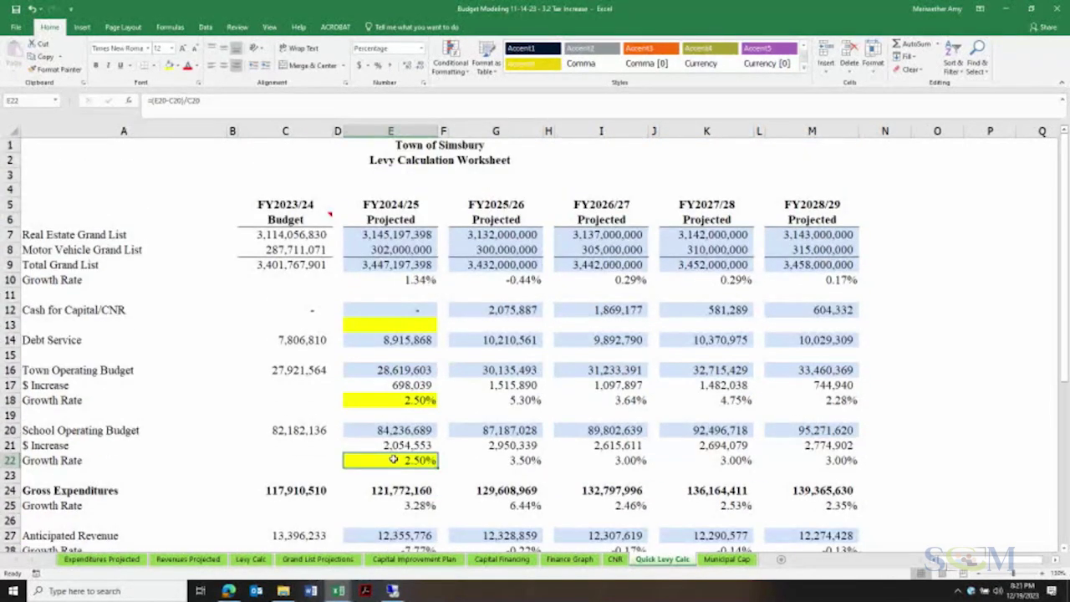
pyautogui.click(414, 237)
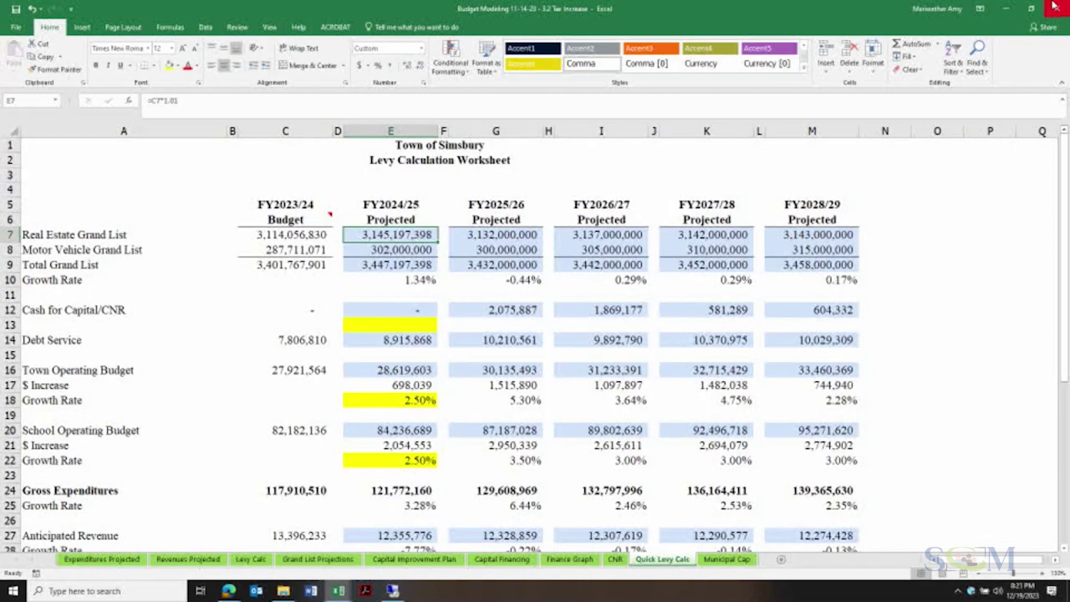
# Close the 3.2 Tax Increase workbook without saving and clear the comparison figures in T6:V26 of the Levy Calc sheet
pyautogui.click(1055, 7)
pyautogui.click(535, 320)
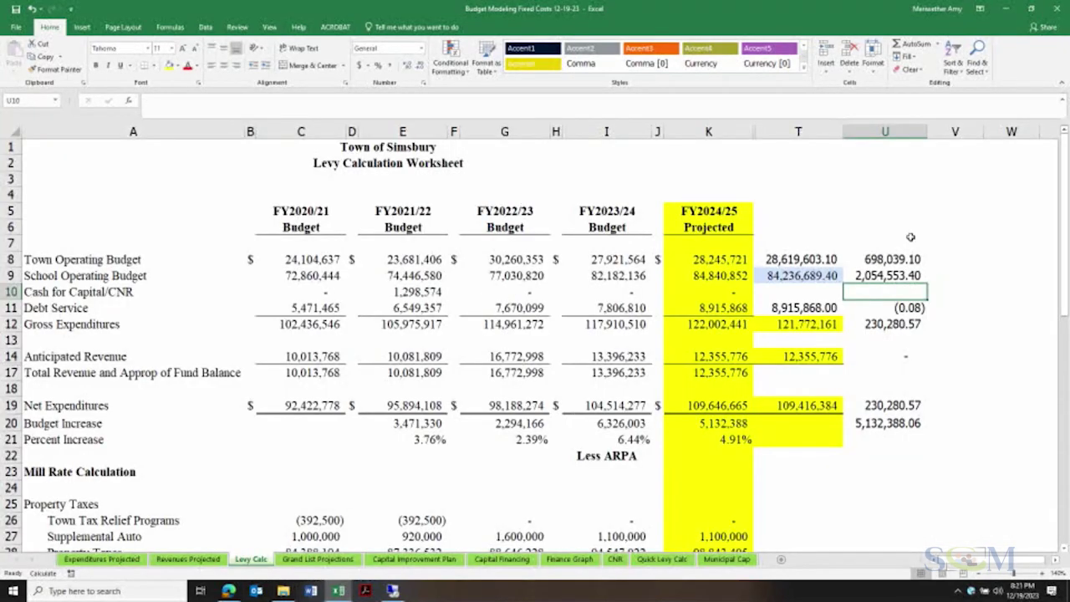
pyautogui.moveTo(811, 220); pyautogui.dragTo(936, 496)
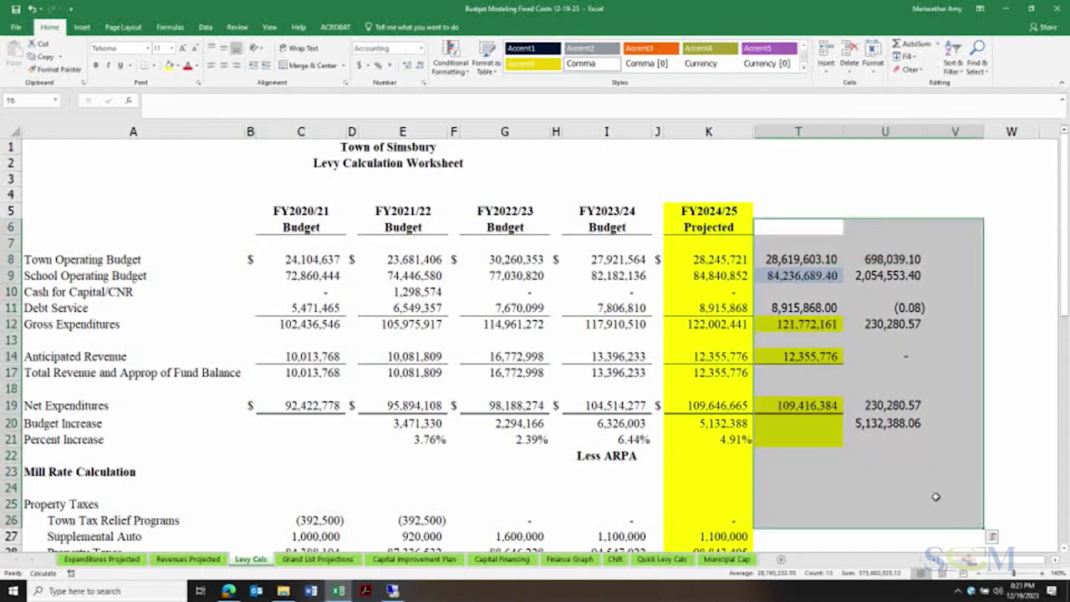
pyautogui.press('Delete')
pyautogui.click(935, 502)
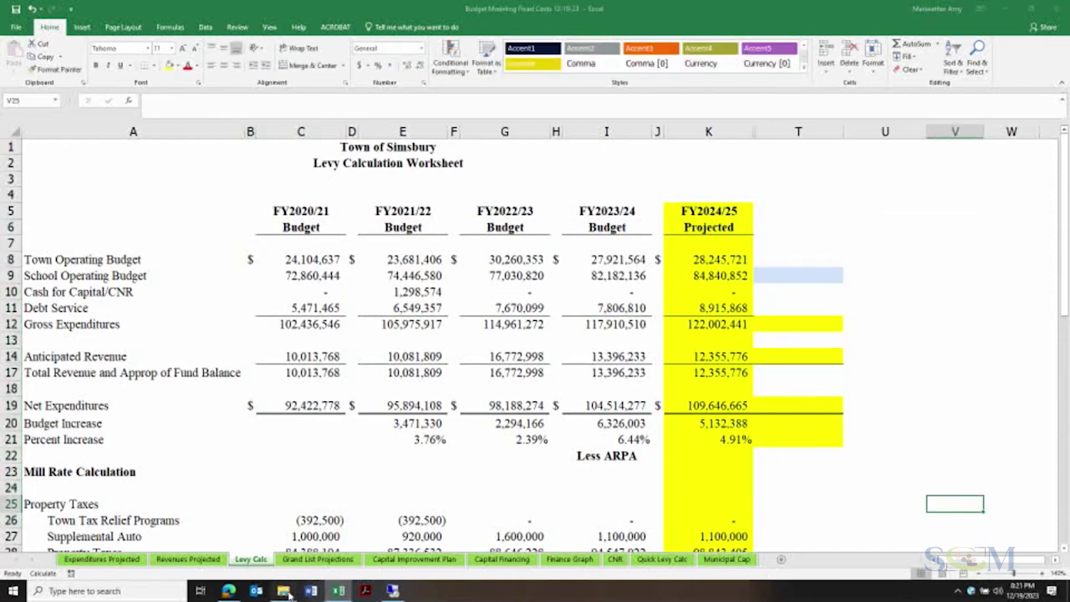
# Reopen the Budget Modeling 11-14-23 - 3.2 Tax Increase workbook from the Budget Modeling folder
pyautogui.click(284, 591)
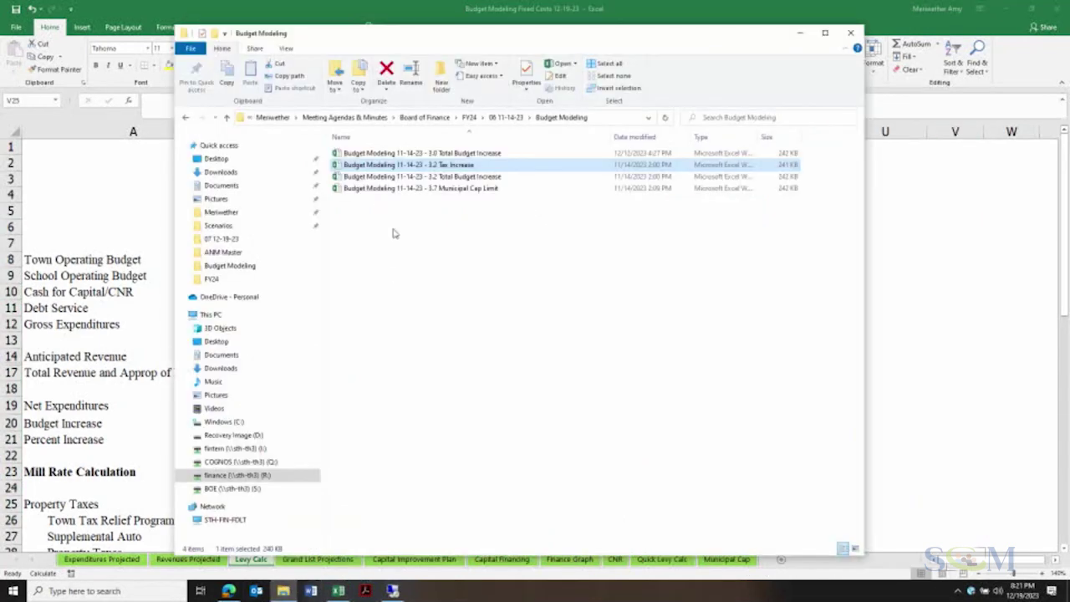
pyautogui.hotkey('alt', 'Tab')
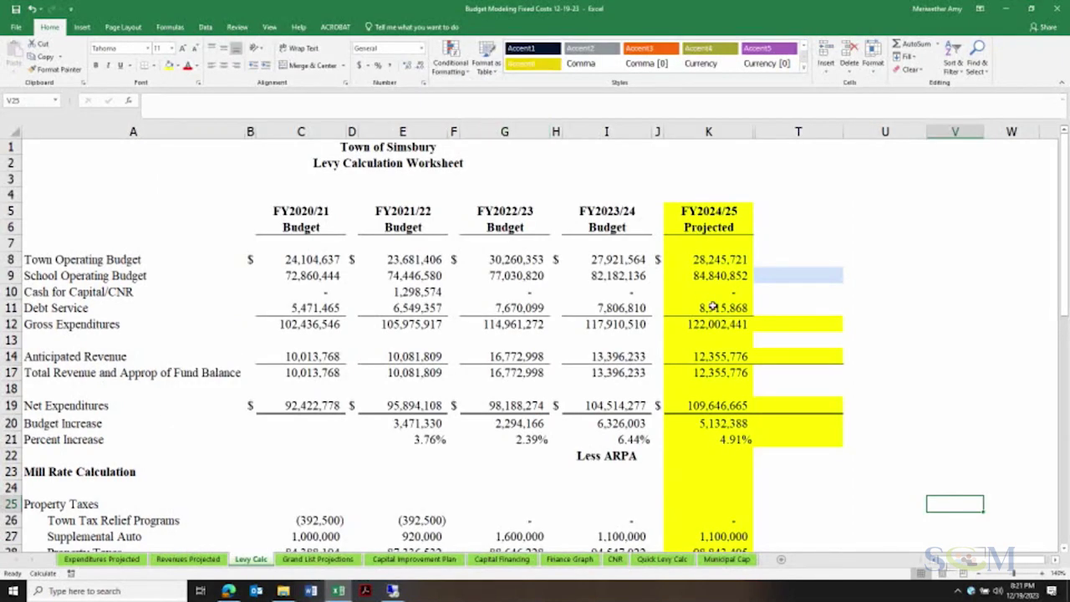
pyautogui.hotkey('alt', 'Tab')
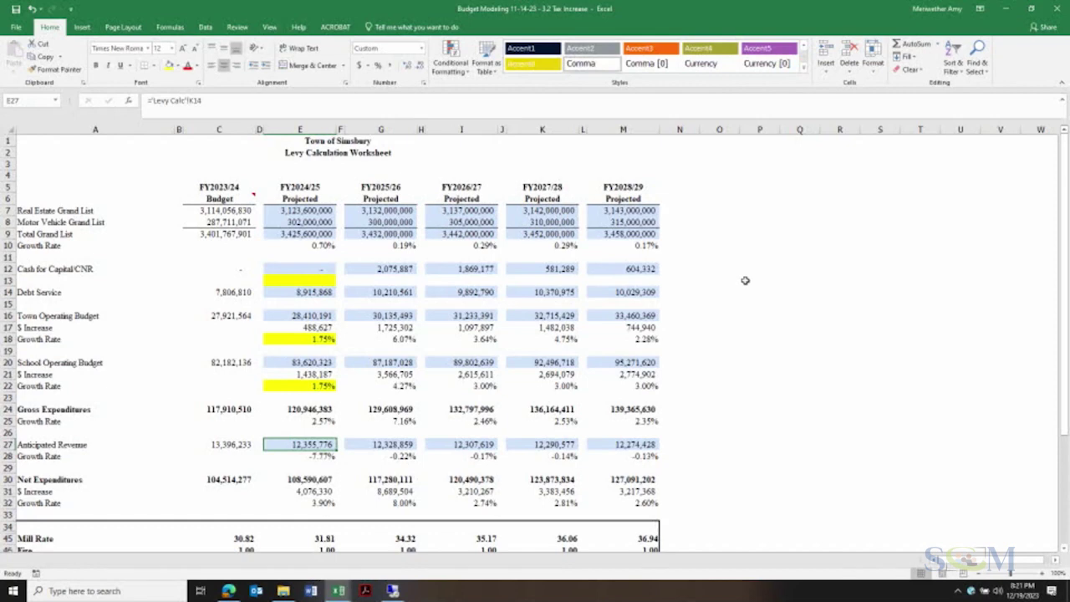
pyautogui.click(745, 280)
# Copy the FY2024/25 Town Operating Budget from the 3.2 Tax Increase workbook's Quick Levy Calc and paste it as a value into Levy Calc T8
pyautogui.click(301, 317)
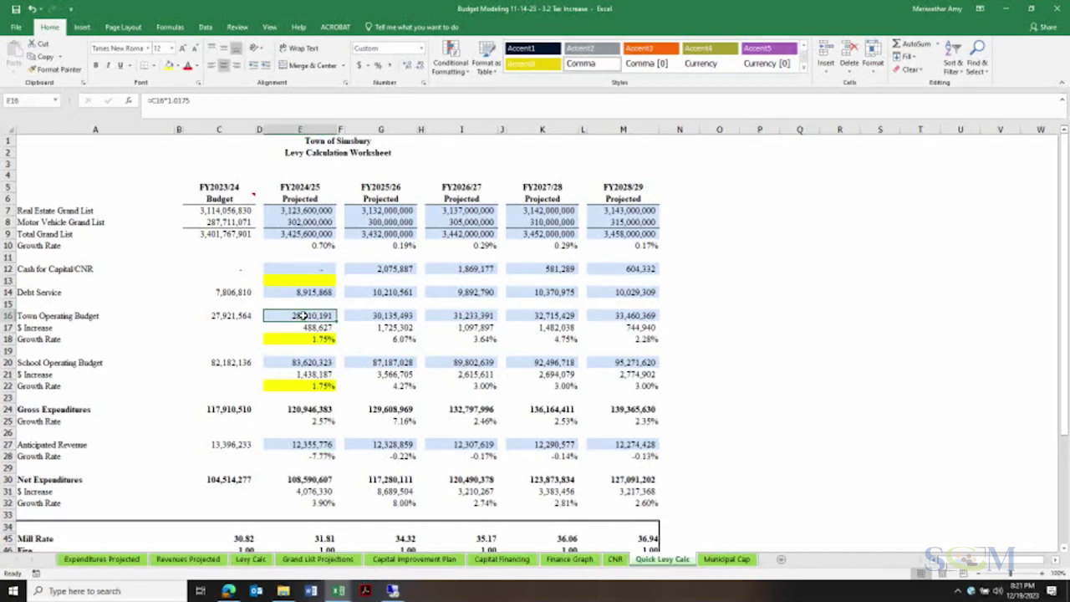
pyautogui.scroll(-5, 334, 315)
pyautogui.scroll(5, 329, 317)
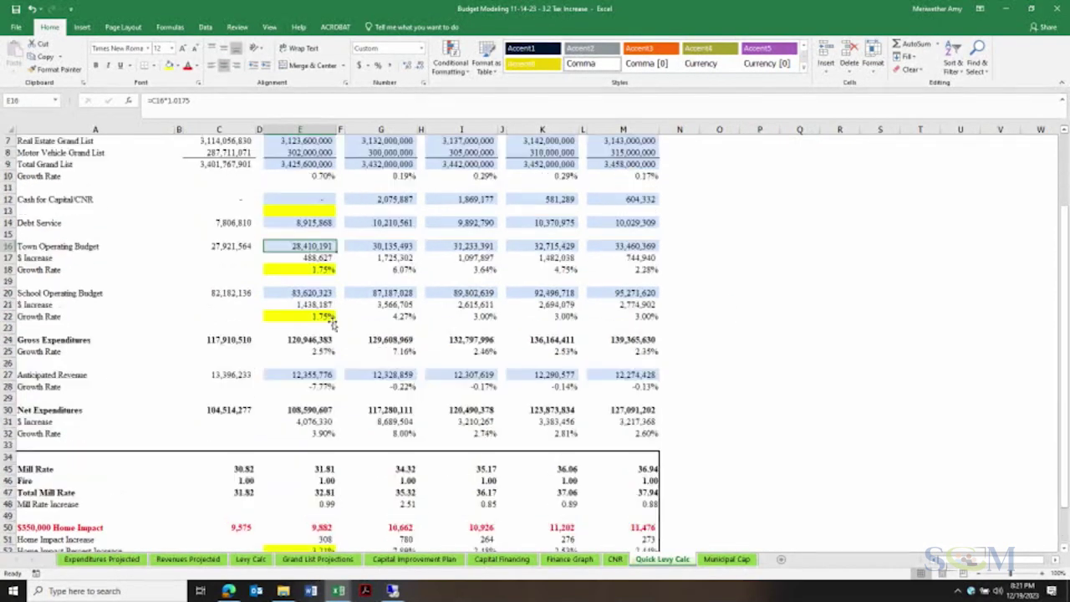
pyautogui.rightClick(306, 315)
pyautogui.click(334, 336)
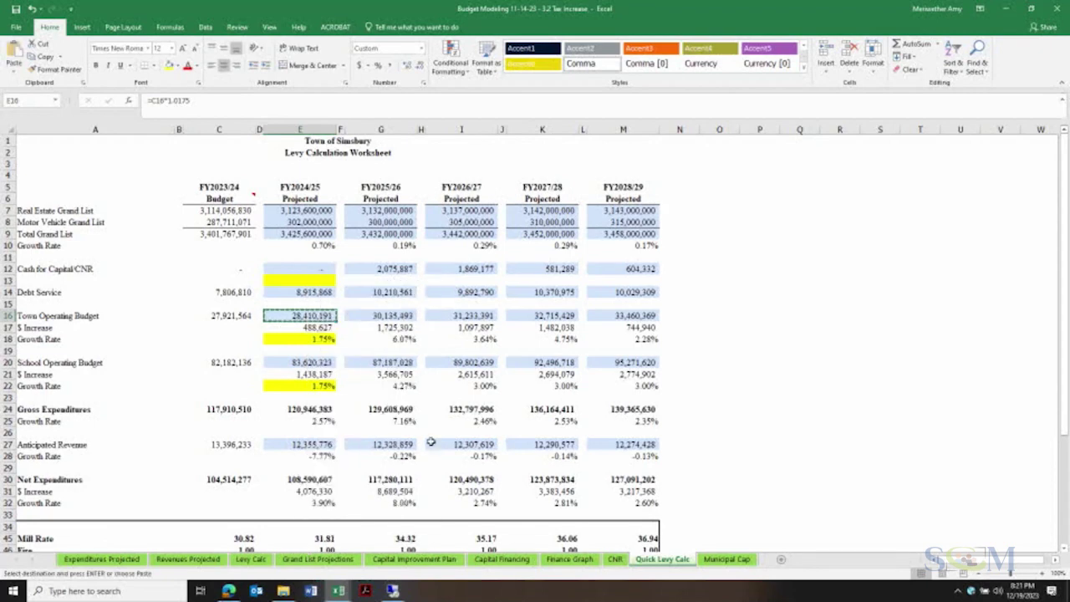
pyautogui.moveTo(338, 590)
pyautogui.click(344, 509)
pyautogui.click(782, 256)
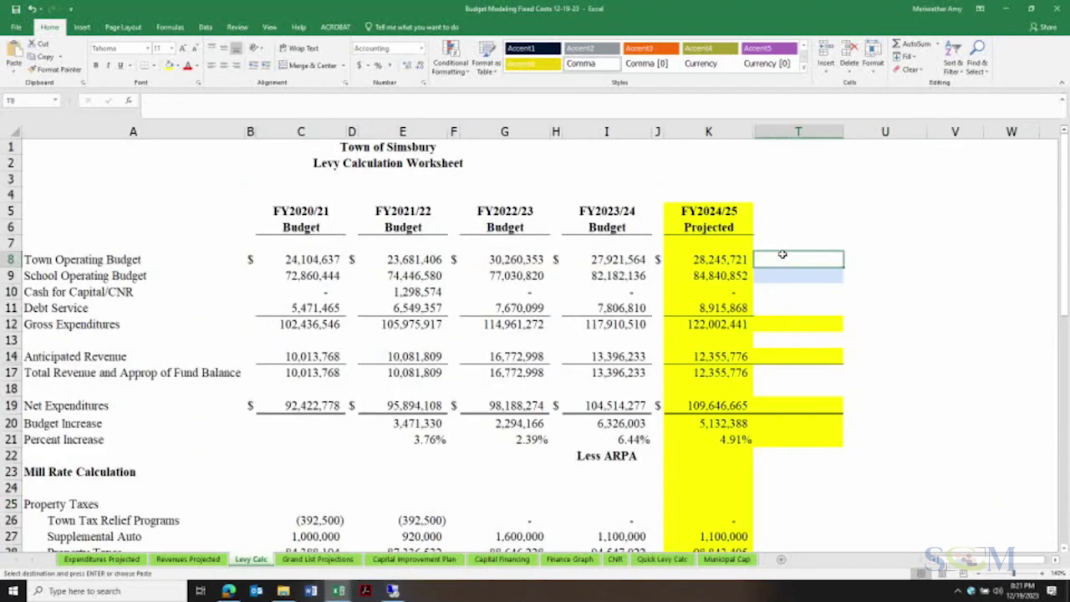
pyautogui.rightClick(783, 256)
pyautogui.click(823, 304)
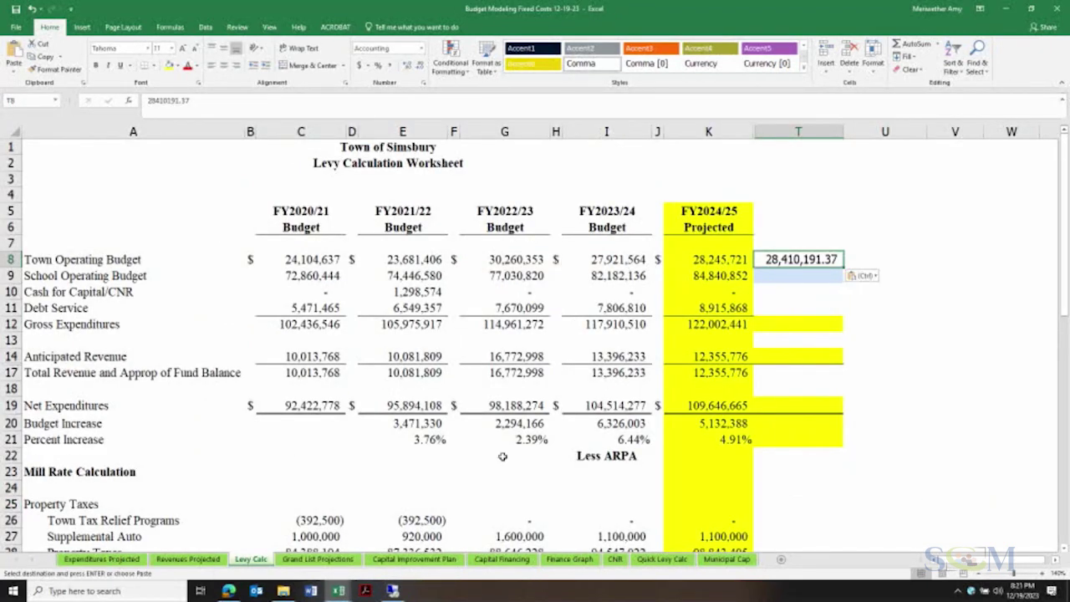
# Try a regular paste of the 3.2 Tax Increase workbook's FY2024/25 School Operating Budget into Levy Calc T9
pyautogui.moveTo(338, 590)
pyautogui.click(381, 566)
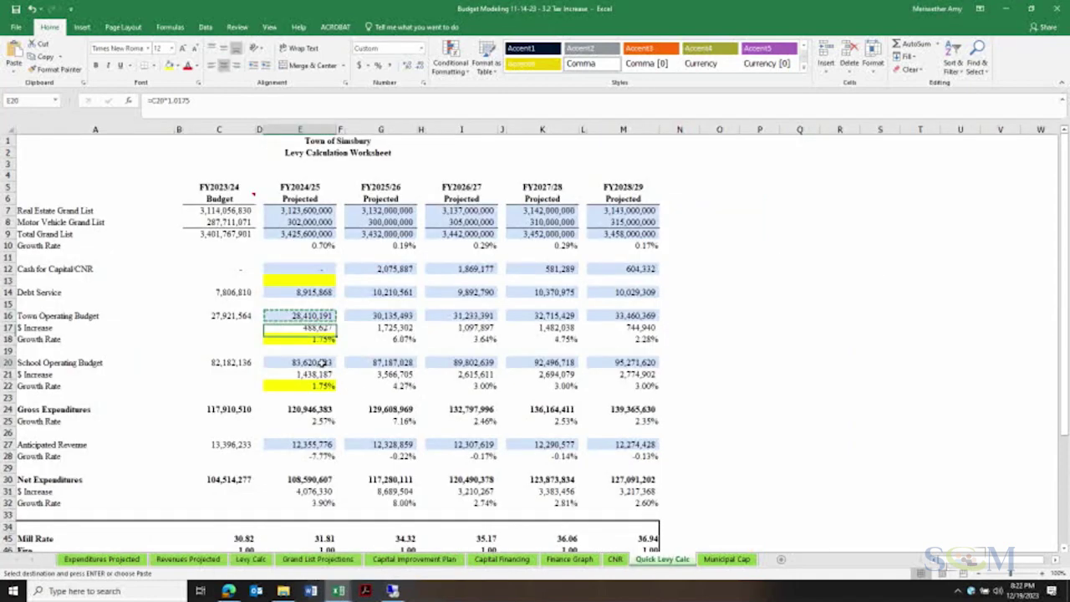
pyautogui.rightClick(323, 364)
pyautogui.click(349, 148)
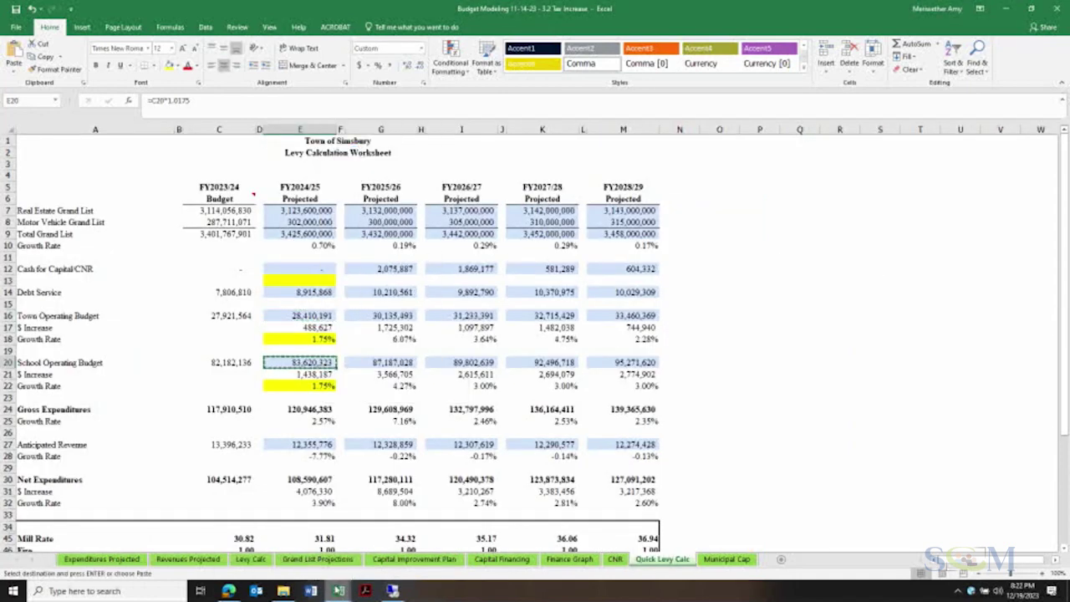
pyautogui.moveTo(338, 590)
pyautogui.click(280, 539)
pyautogui.rightClick(832, 274)
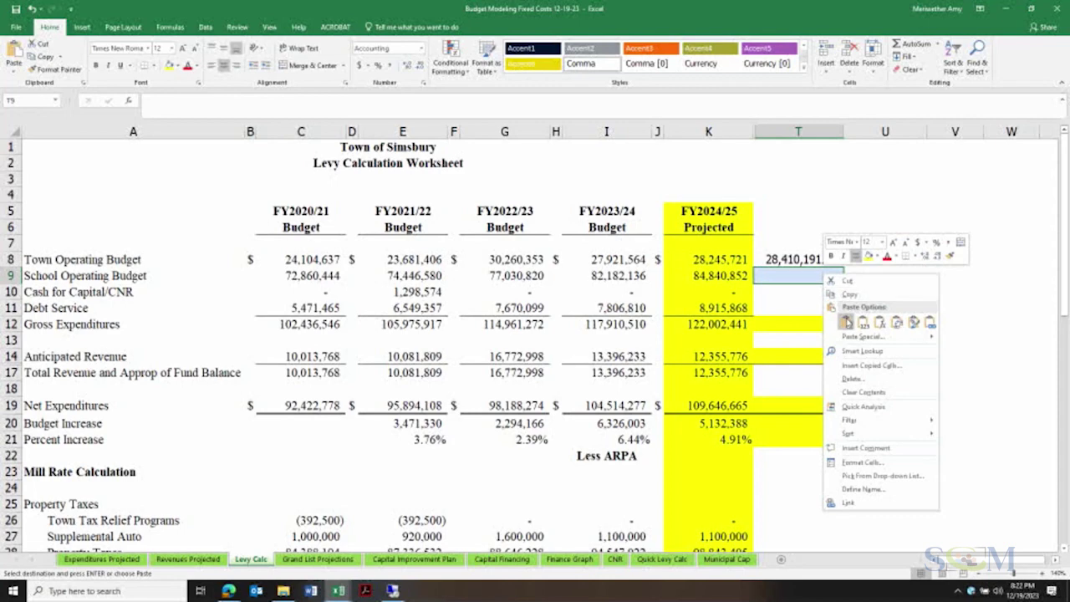
pyautogui.click(844, 319)
# Enter 8915868 as the Debt Service figure in T11 of the comparison column
pyautogui.click(790, 326)
pyautogui.click(786, 311)
pyautogui.write('8915868')
pyautogui.press('Return')
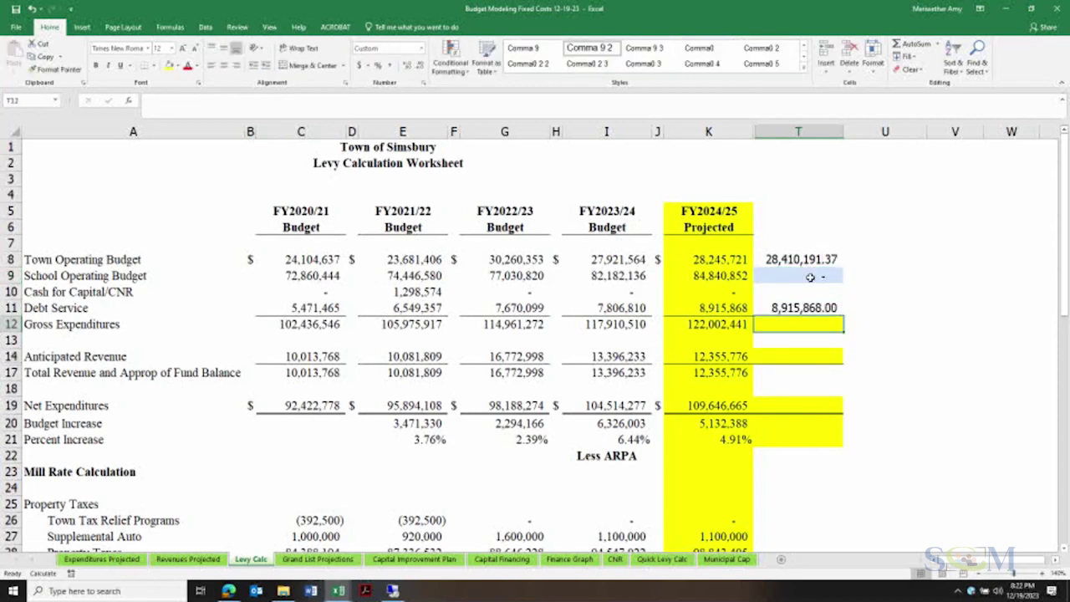
# Copy the Gross Expenditures formula from K12 to T12, and set Anticipated Revenue in T14 to =K14
pyautogui.rightClick(731, 326)
pyautogui.click(755, 343)
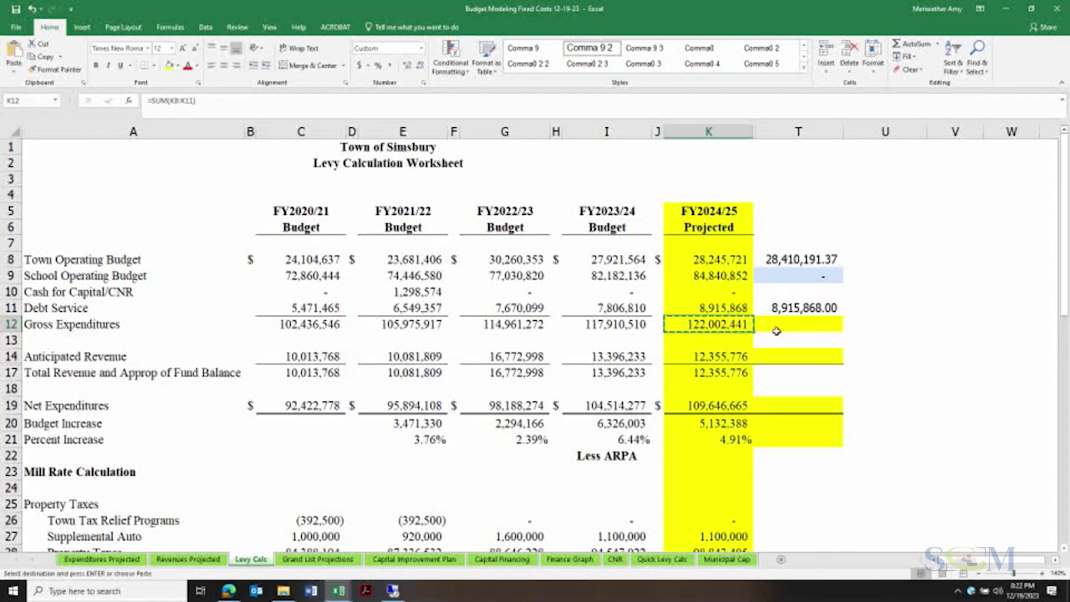
pyautogui.rightClick(798, 325)
pyautogui.click(802, 370)
pyautogui.click(802, 356)
pyautogui.write('=')
pyautogui.click(734, 357)
pyautogui.press('Return')
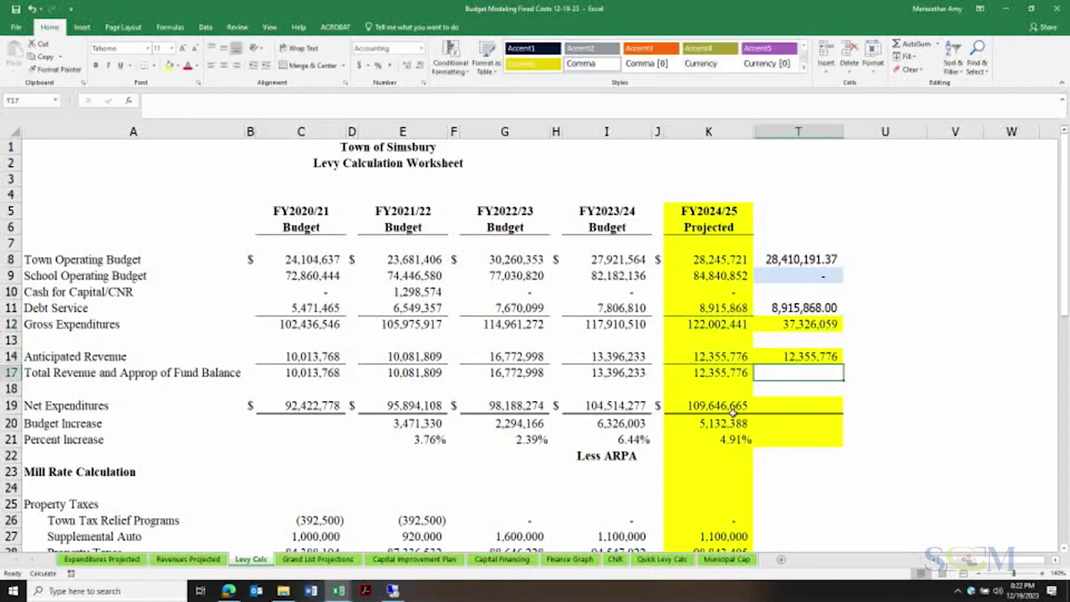
# Copy the FY2024/25 Net Expenditures formula from K19 into T19 of the comparison column
pyautogui.rightClick(733, 410)
pyautogui.click(765, 191)
pyautogui.click(771, 399)
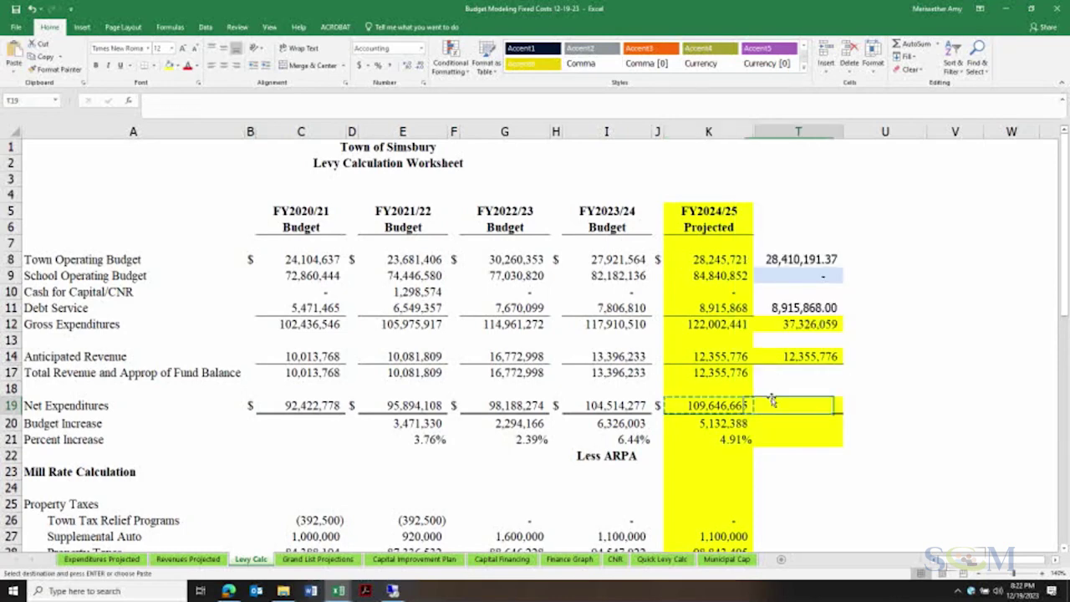
pyautogui.rightClick(786, 407)
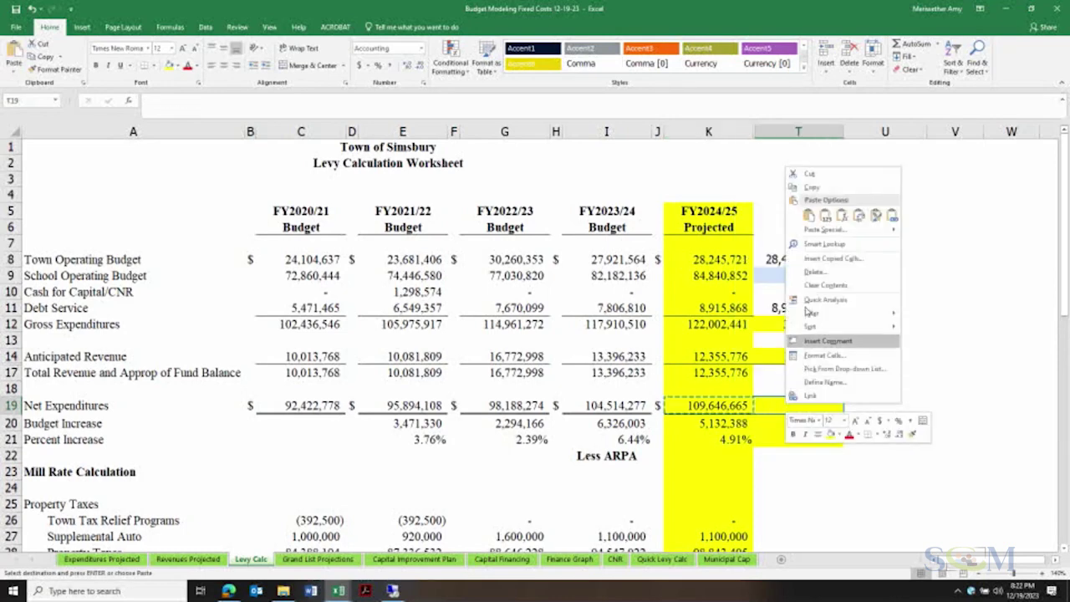
pyautogui.click(808, 215)
pyautogui.moveTo(886, 326); pyautogui.dragTo(889, 263)
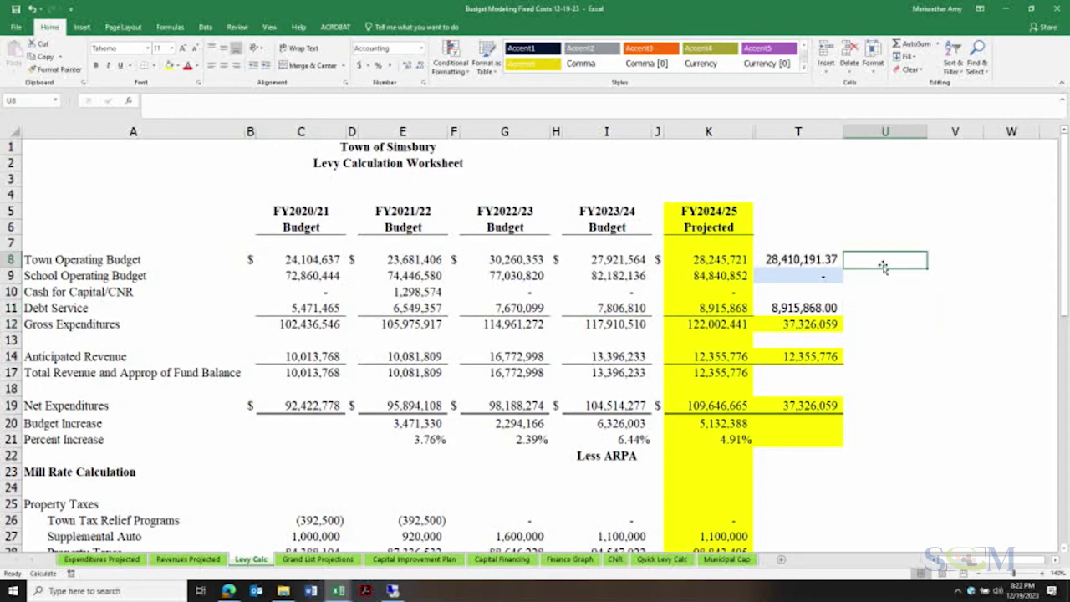
# Copy the School Operating Budget in E20 of the 3.2 Tax Increase workbook and paste it into Levy Calc T9 as a value only
pyautogui.click(831, 263)
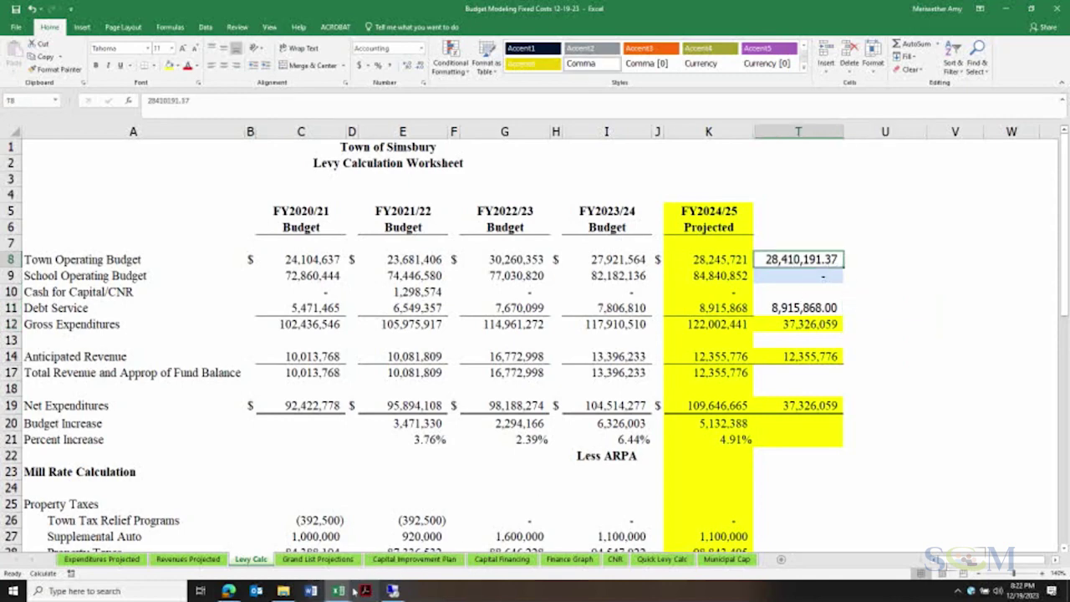
pyautogui.moveTo(338, 590)
pyautogui.click(275, 539)
pyautogui.rightClick(314, 361)
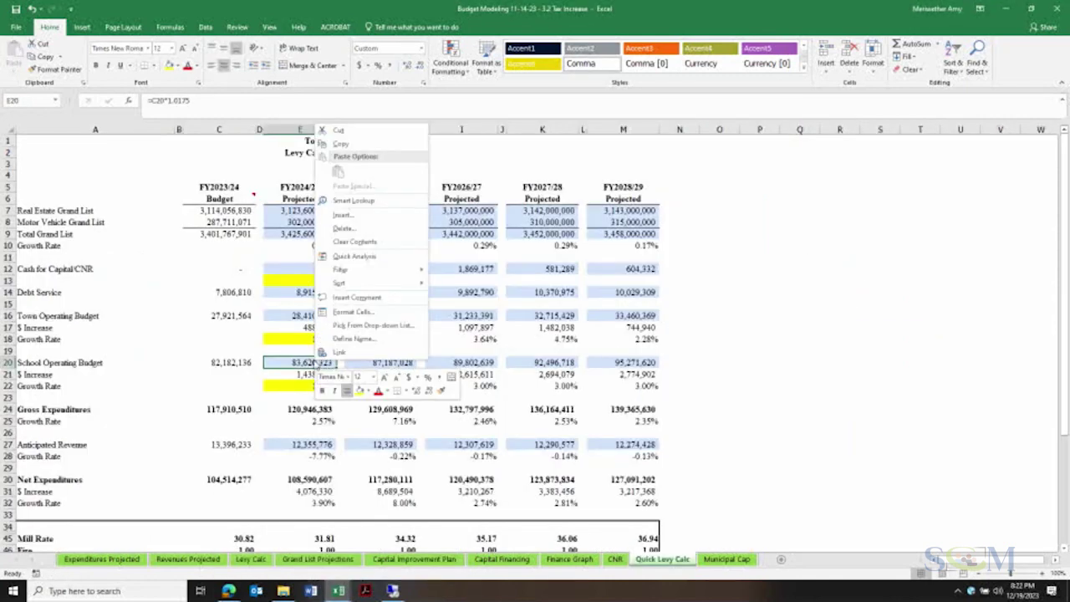
pyautogui.click(339, 138)
pyautogui.moveTo(339, 590)
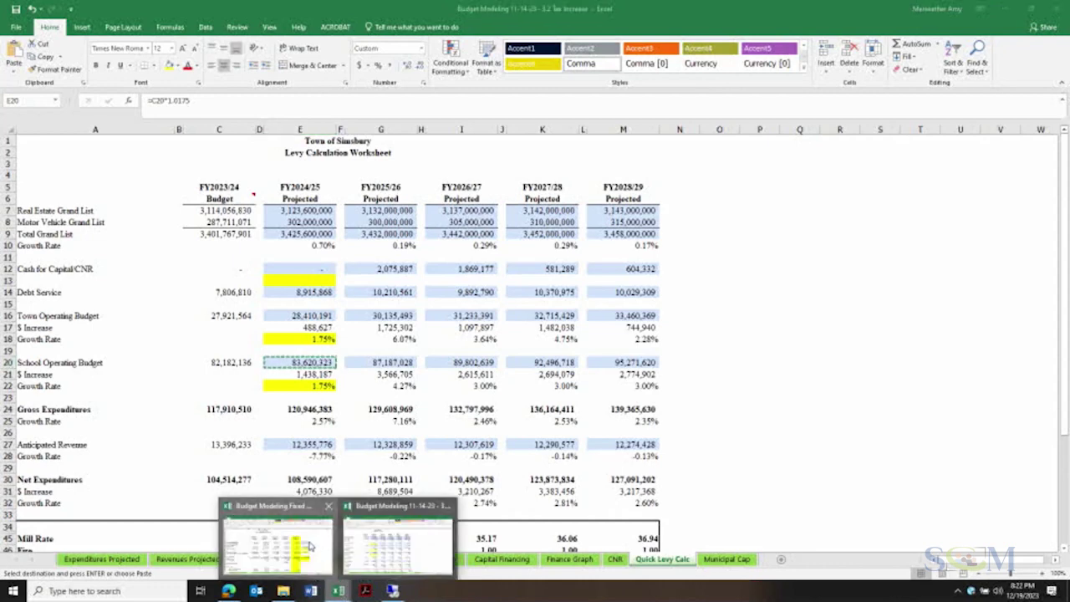
pyautogui.click(396, 541)
pyautogui.click(789, 275)
pyautogui.rightClick(789, 275)
pyautogui.click(825, 323)
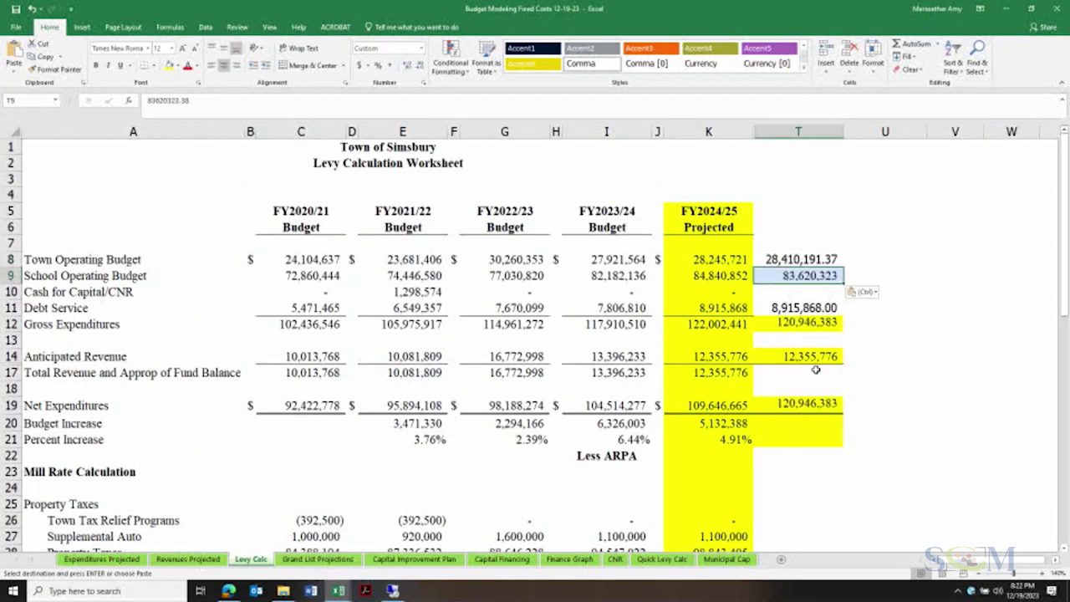
# Calculate the Town Operating Budget increase over FY2023/24 in U8 with =T8-I8 and fill the formula down to U9
pyautogui.click(870, 259)
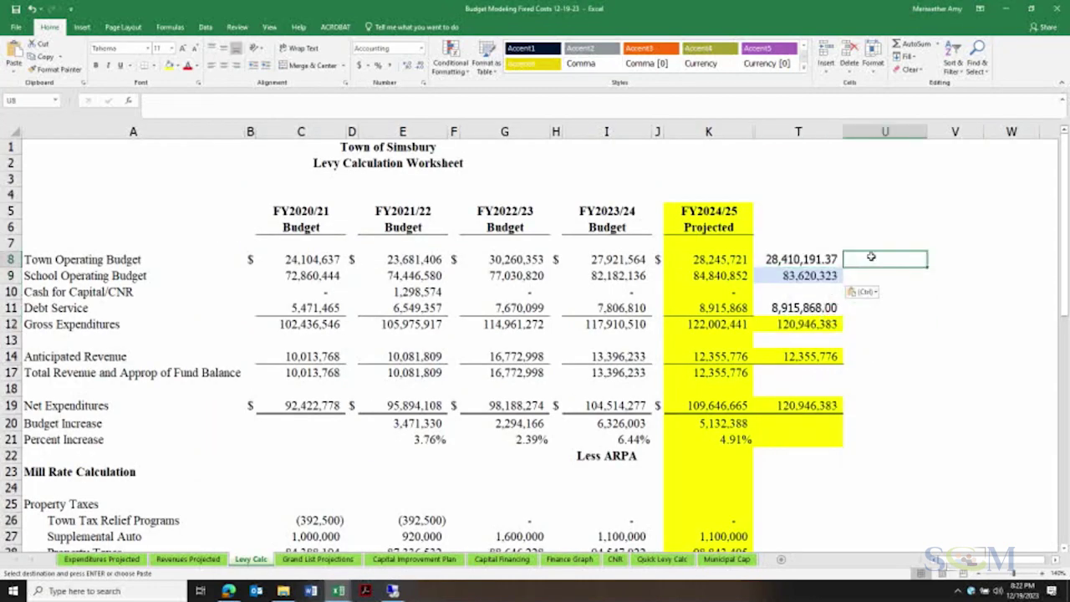
pyautogui.write('=')
pyautogui.click(813, 260)
pyautogui.write('-')
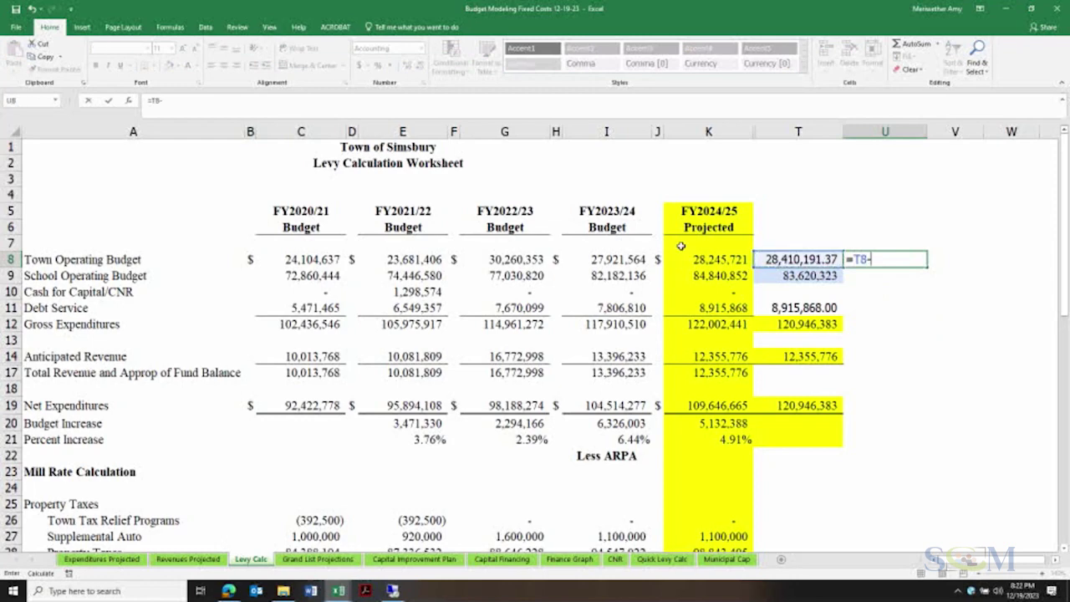
pyautogui.click(633, 260)
pyautogui.press('Return')
pyautogui.click(916, 261)
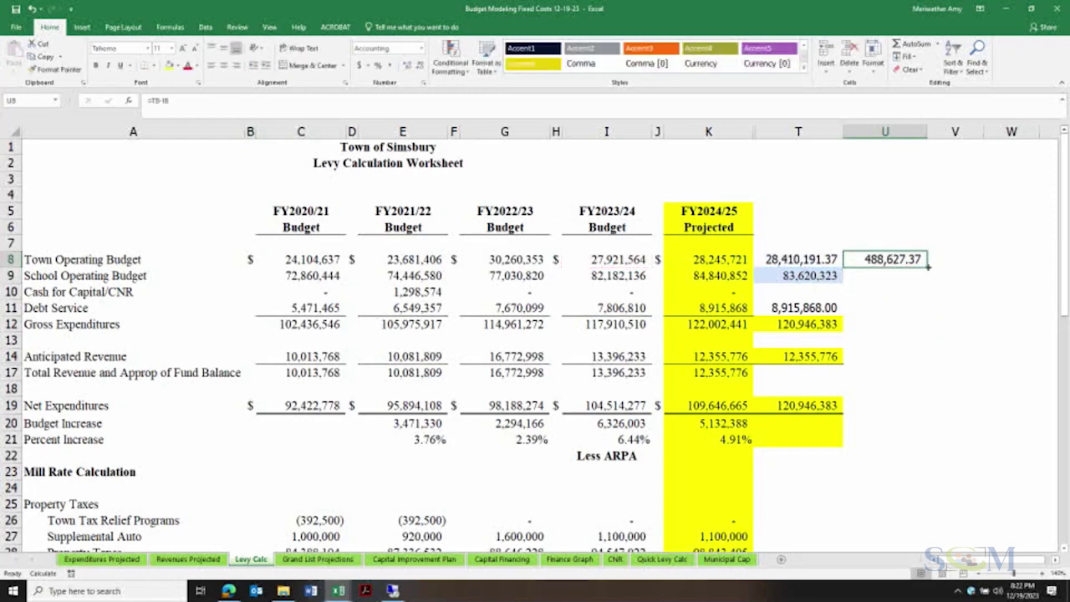
pyautogui.moveTo(927, 270); pyautogui.dragTo(951, 260)
# Calculate the Town Operating Budget growth rate in V8 with =U8/I8
pyautogui.click(953, 260)
pyautogui.write('=')
pyautogui.click(895, 260)
pyautogui.write('/')
pyautogui.click(621, 262)
pyautogui.press('Return')
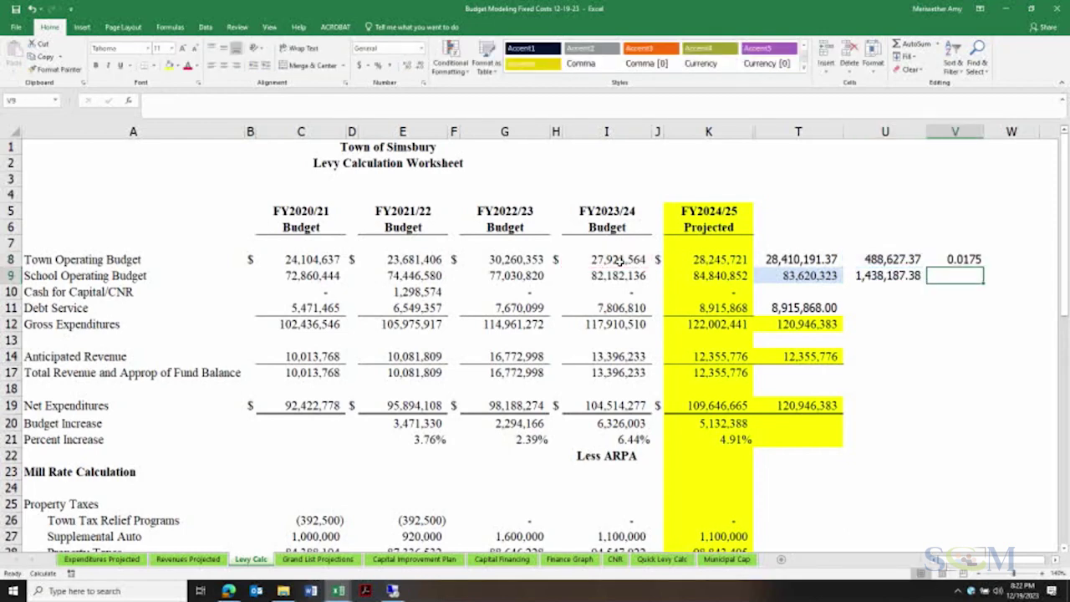
# Calculate the School Operating Budget growth rate in V9 with =U9/I9
pyautogui.write('=')
pyautogui.click(908, 274)
pyautogui.write('/')
pyautogui.click(613, 275)
pyautogui.press('Return')
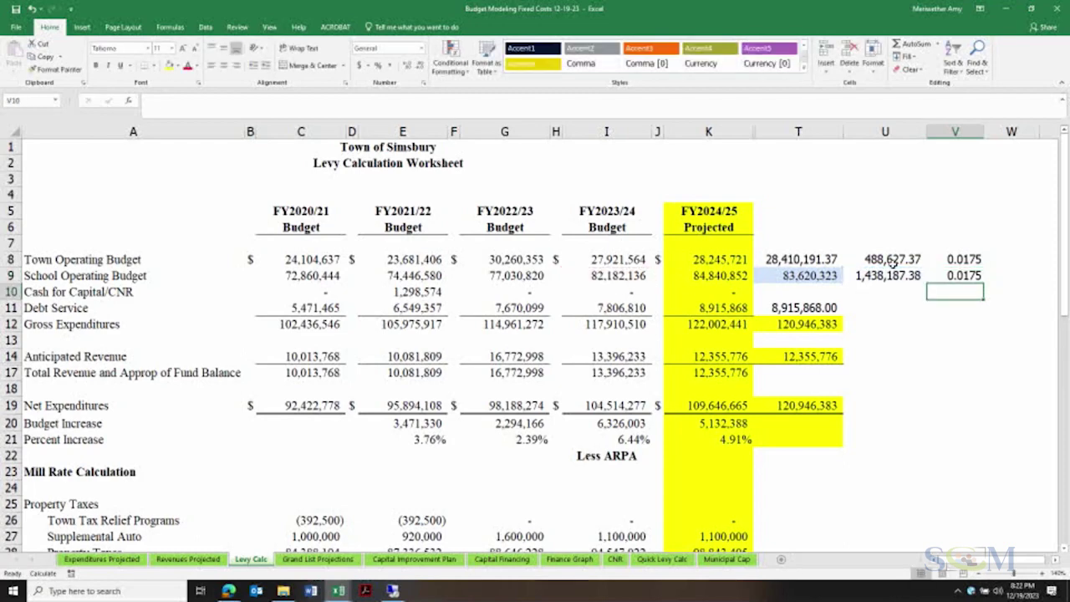
pyautogui.click(944, 258)
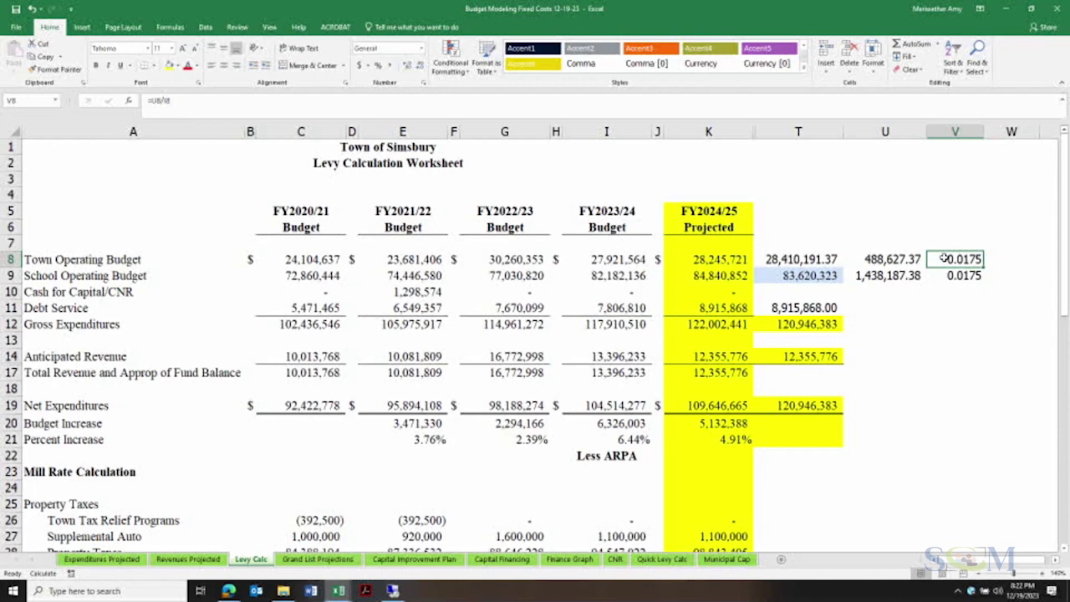
pyautogui.moveTo(944, 259); pyautogui.dragTo(943, 275)
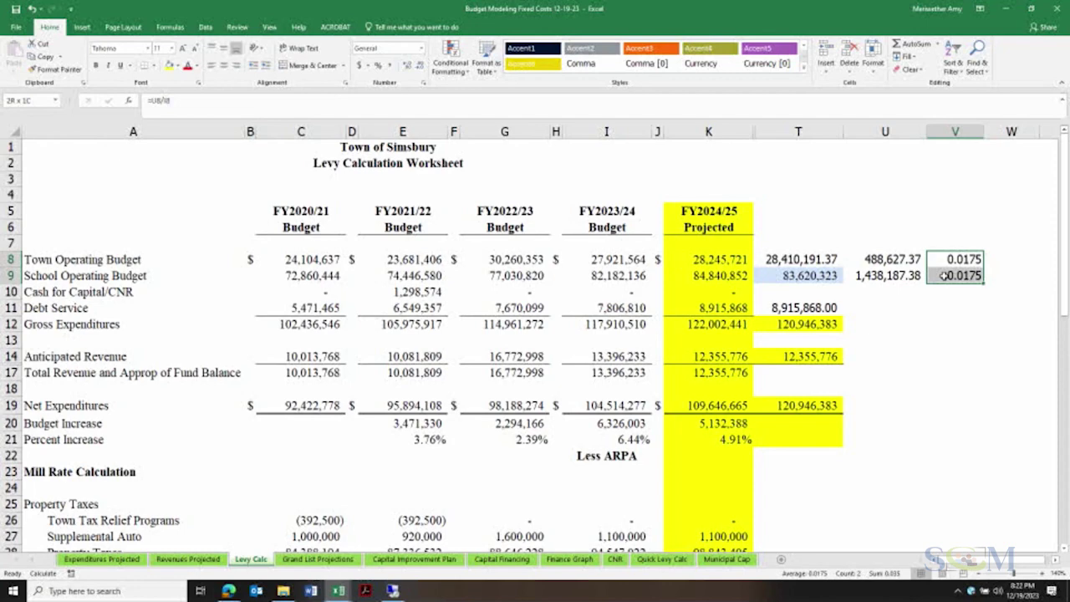
pyautogui.press('Down')
pyautogui.press('Down')
pyautogui.press('Down')
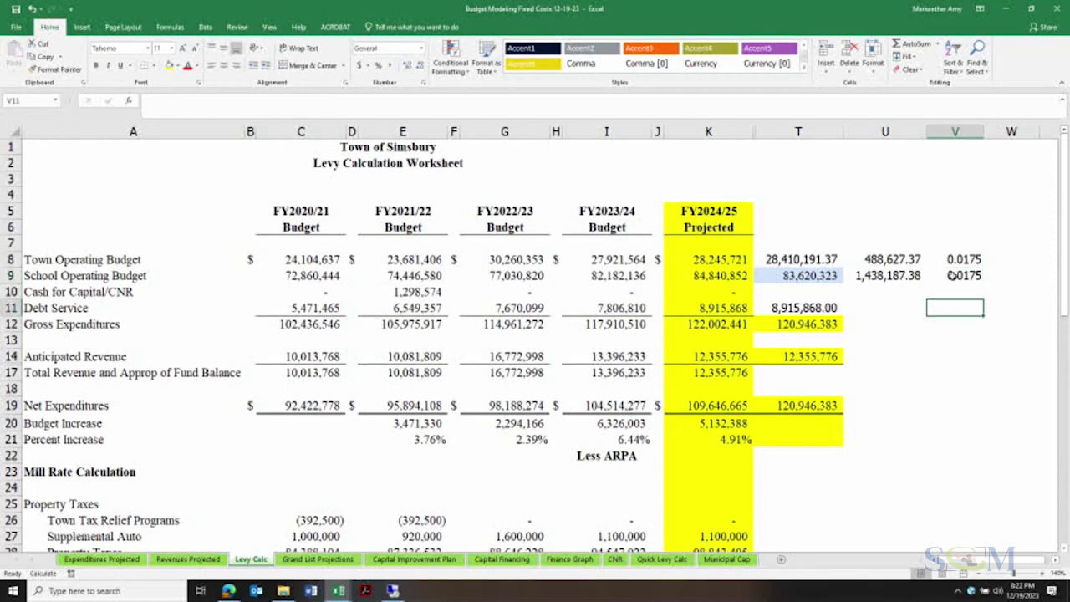
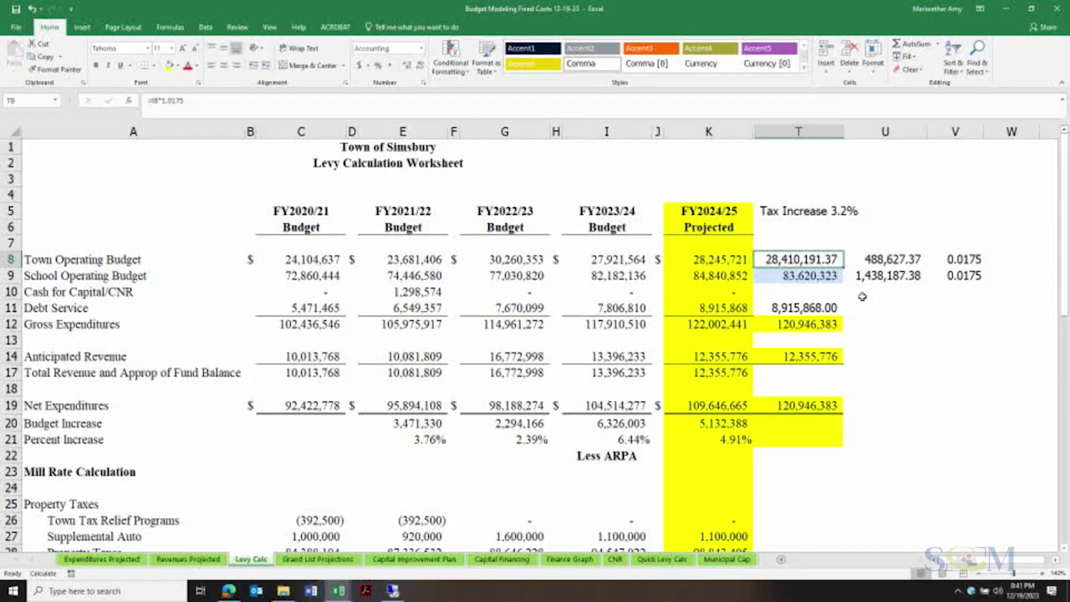
# Examine the operating budget formulas in the Tax Increase 3.2% and FY2024/25 Projected columns, plus the projected $350,000 Home Impact percent increase
pyautogui.click(829, 274)
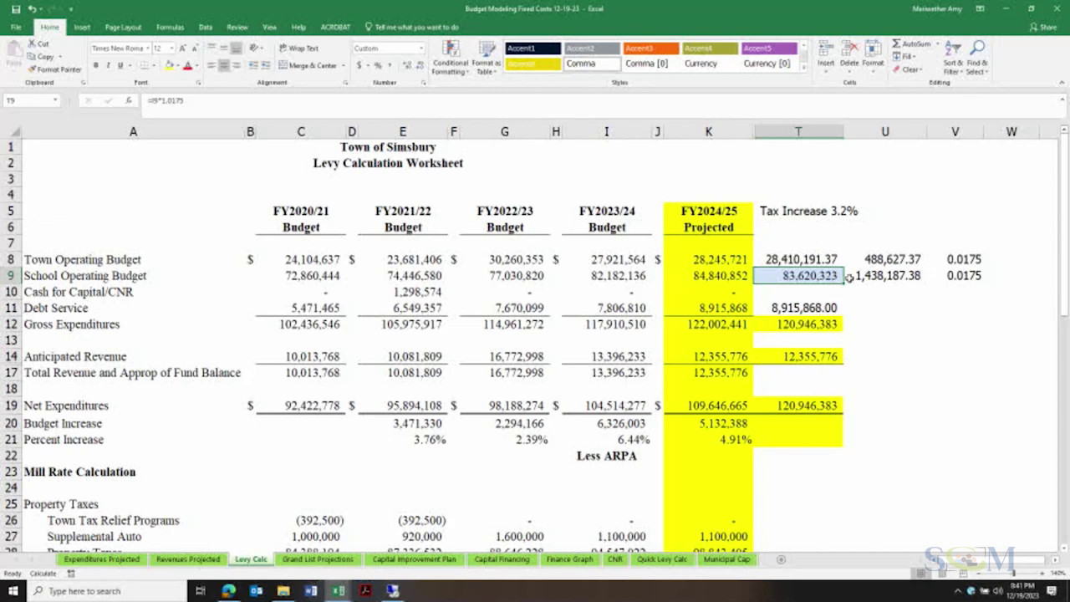
pyautogui.click(818, 261)
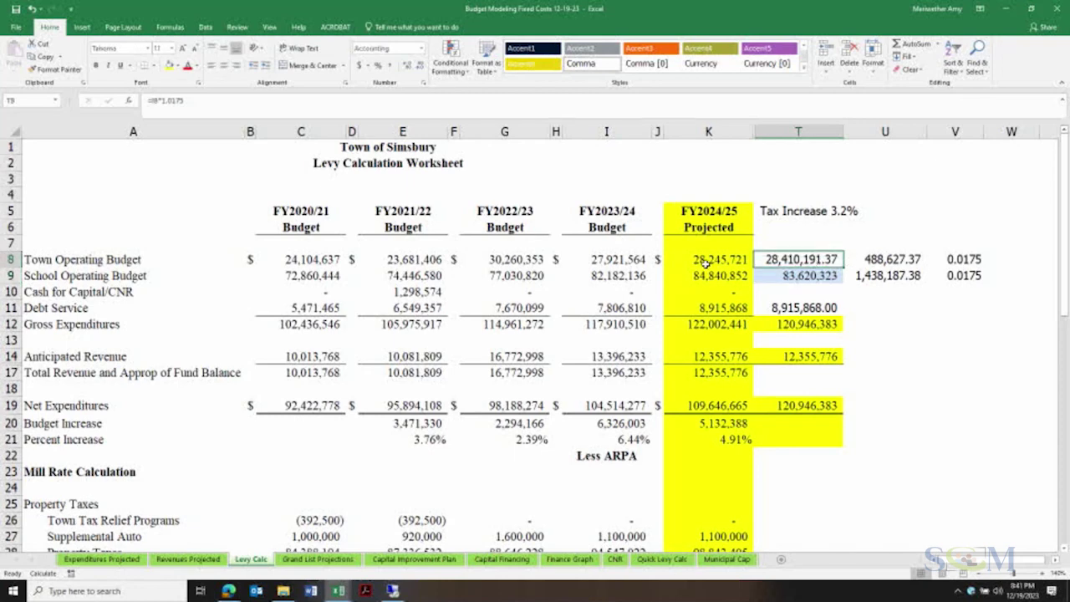
pyautogui.click(708, 262)
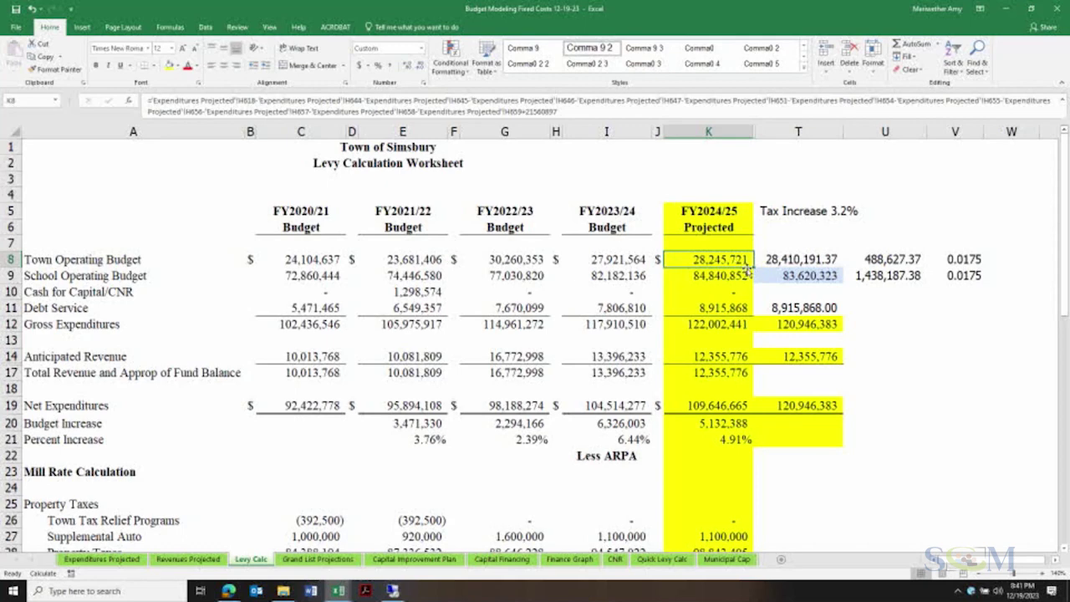
pyautogui.scroll(-7, 840, 301)
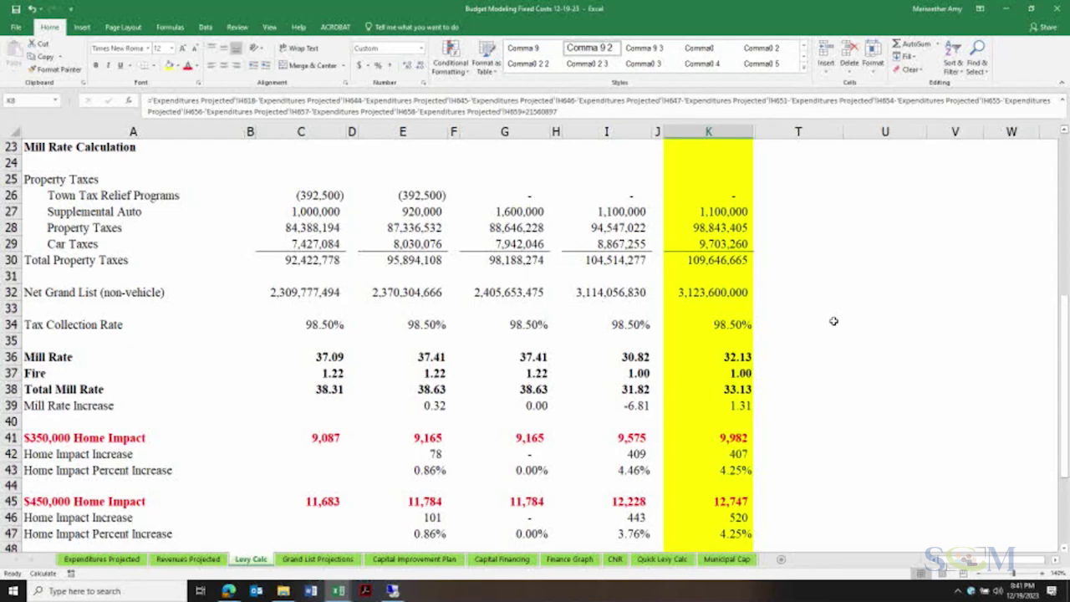
pyautogui.click(737, 470)
pyautogui.scroll(4, 828, 405)
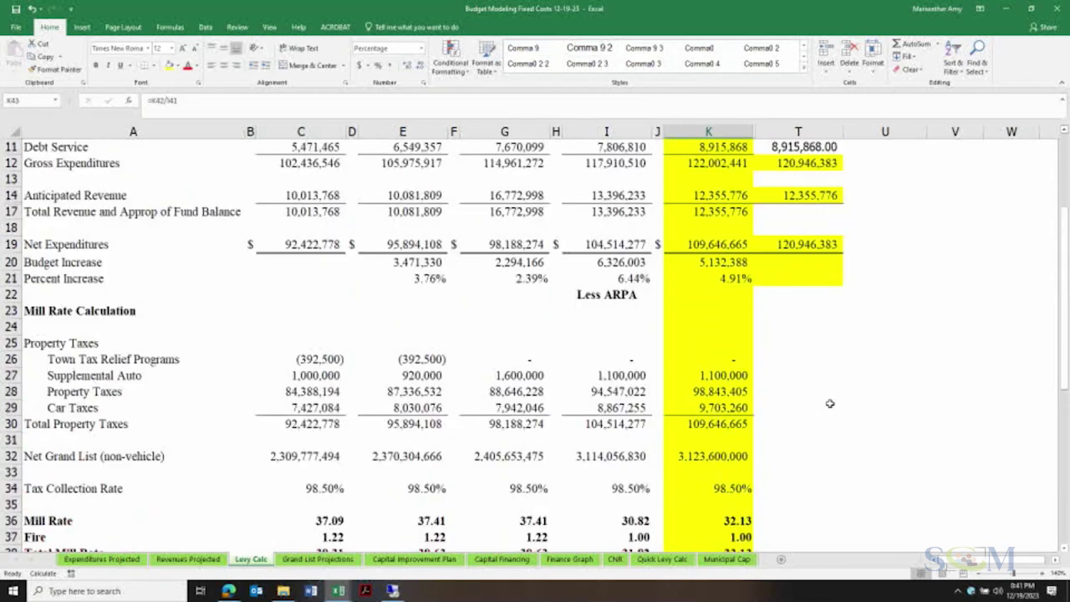
pyautogui.scroll(3, 828, 405)
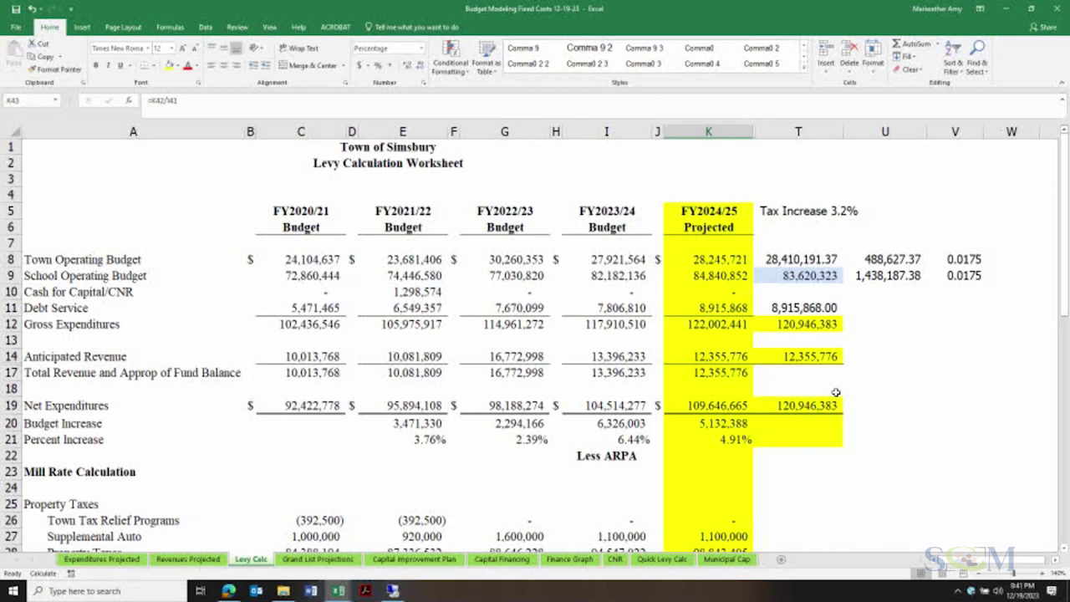
pyautogui.moveTo(716, 263); pyautogui.dragTo(717, 308)
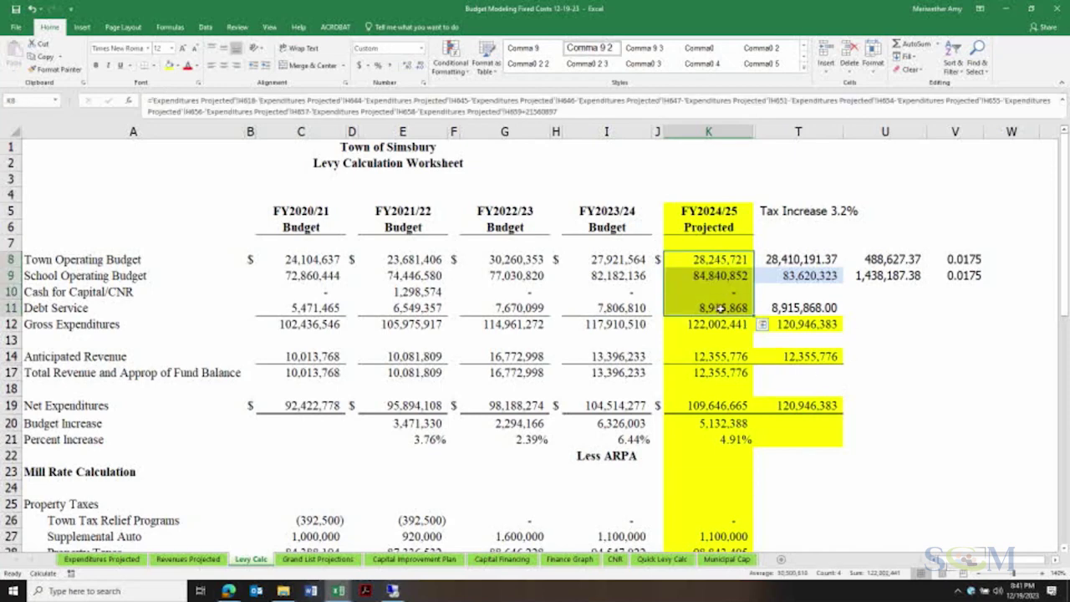
pyautogui.click(854, 338)
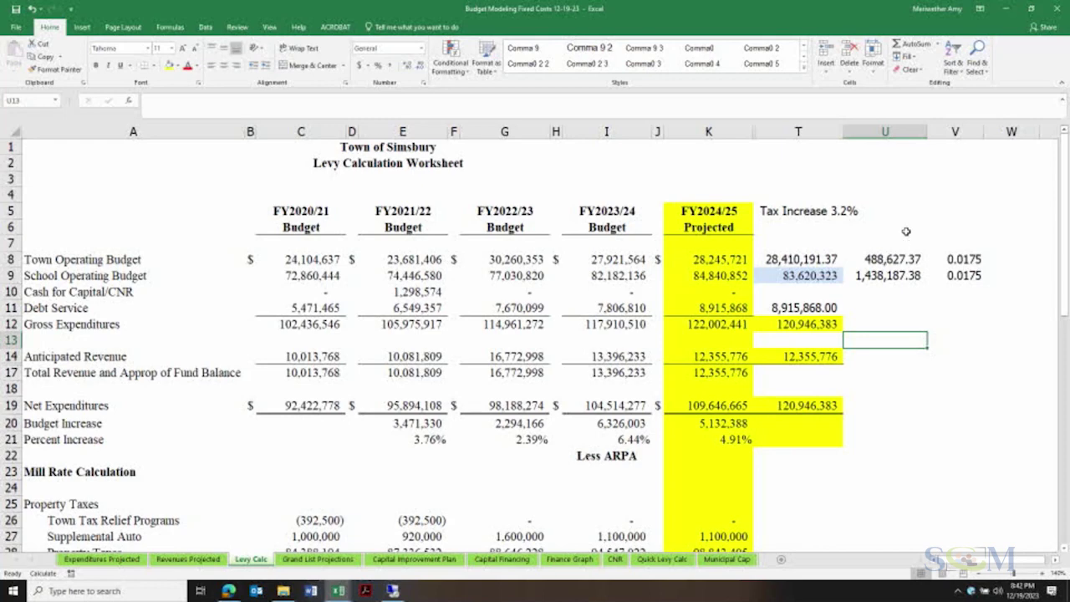
# Review the School Operating Budget increase in U9 and compare the Town Operating Budget's FY2024/25 Projected and Tax Increase 3.2% figures
pyautogui.click(885, 277)
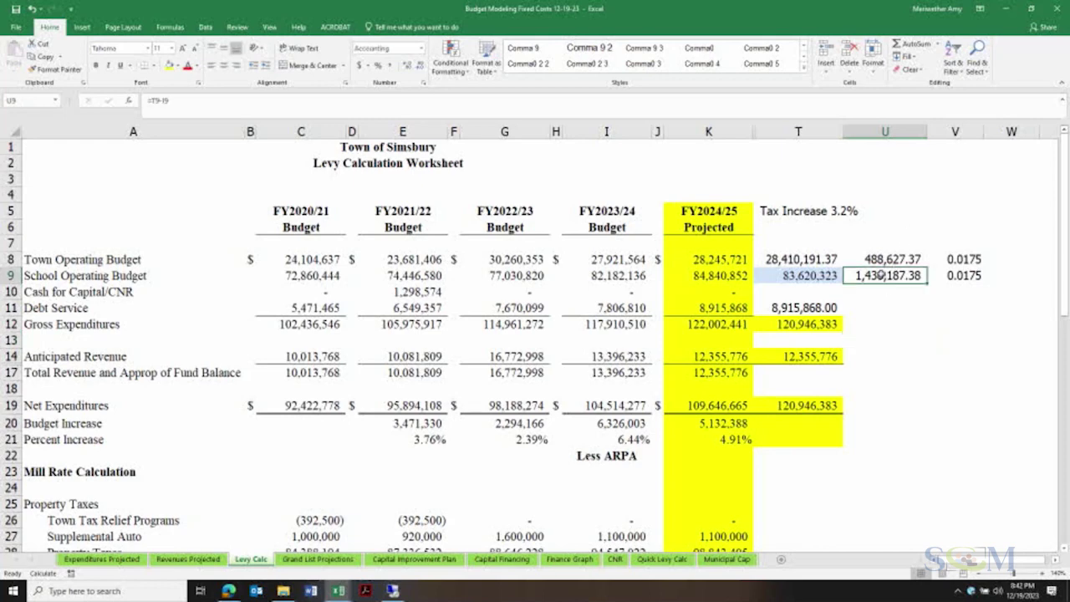
pyautogui.click(778, 256)
pyautogui.click(742, 255)
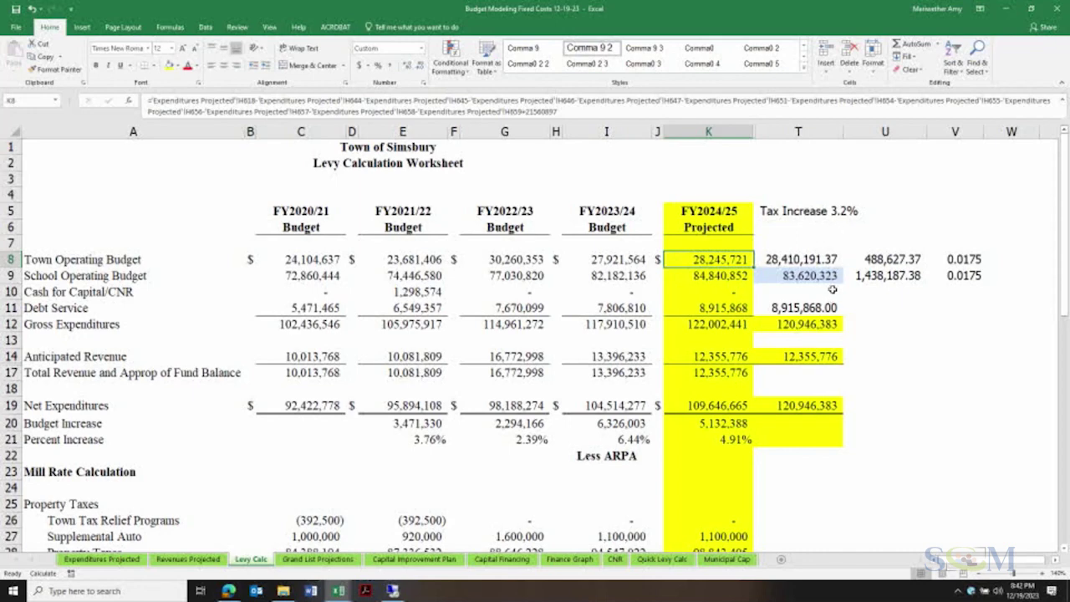
pyautogui.click(830, 257)
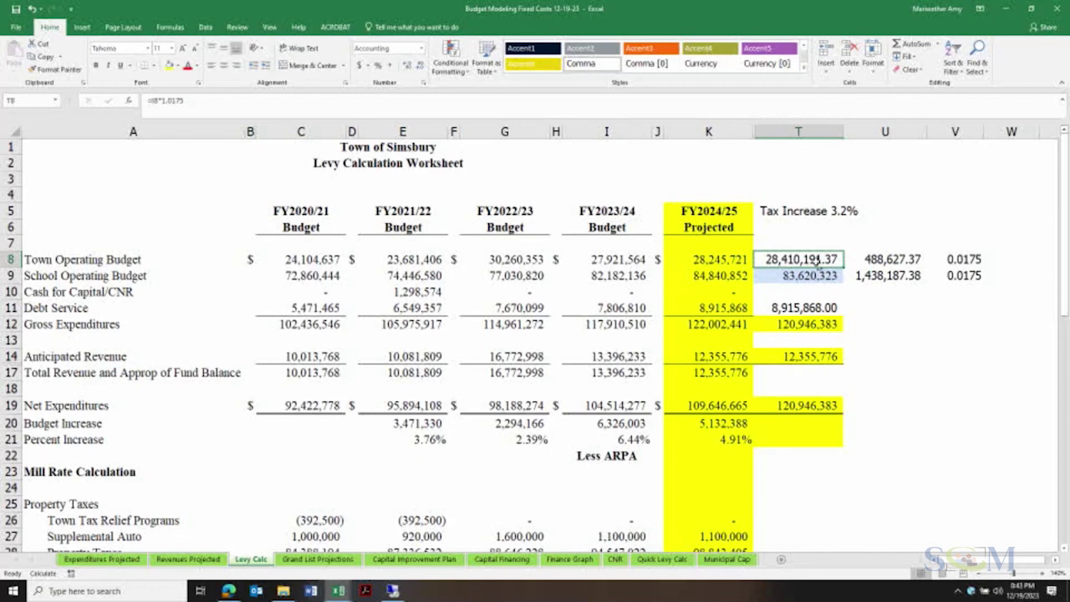
pyautogui.moveTo(815, 260); pyautogui.dragTo(815, 275)
# Switch to the 3.2 Tax Increase workbook and examine the FY2024/25 $350,000 Home Impact percent increase and the town and school operating budgets
pyautogui.click(337, 590)
pyautogui.click(276, 535)
pyautogui.click(515, 361)
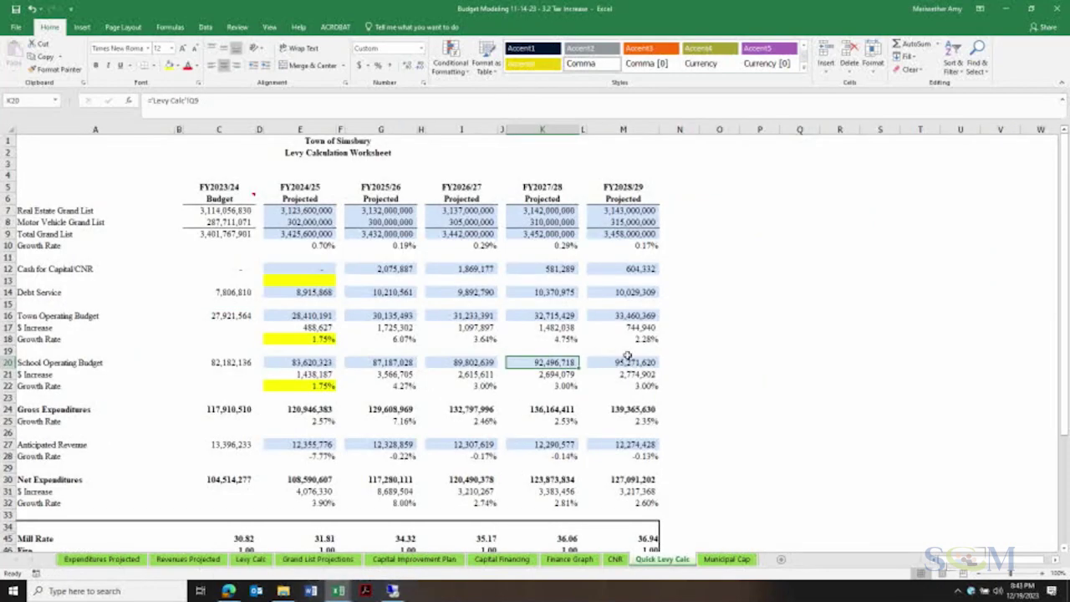
pyautogui.click(1043, 572)
pyautogui.click(1043, 572)
pyautogui.click(458, 411)
pyautogui.scroll(-7, 459, 410)
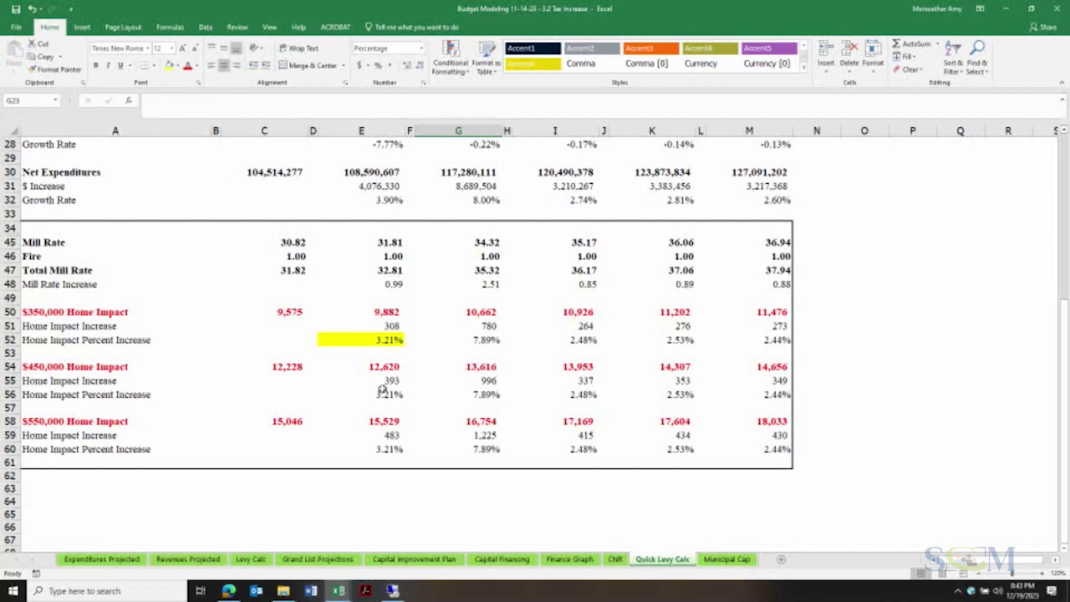
pyautogui.click(398, 341)
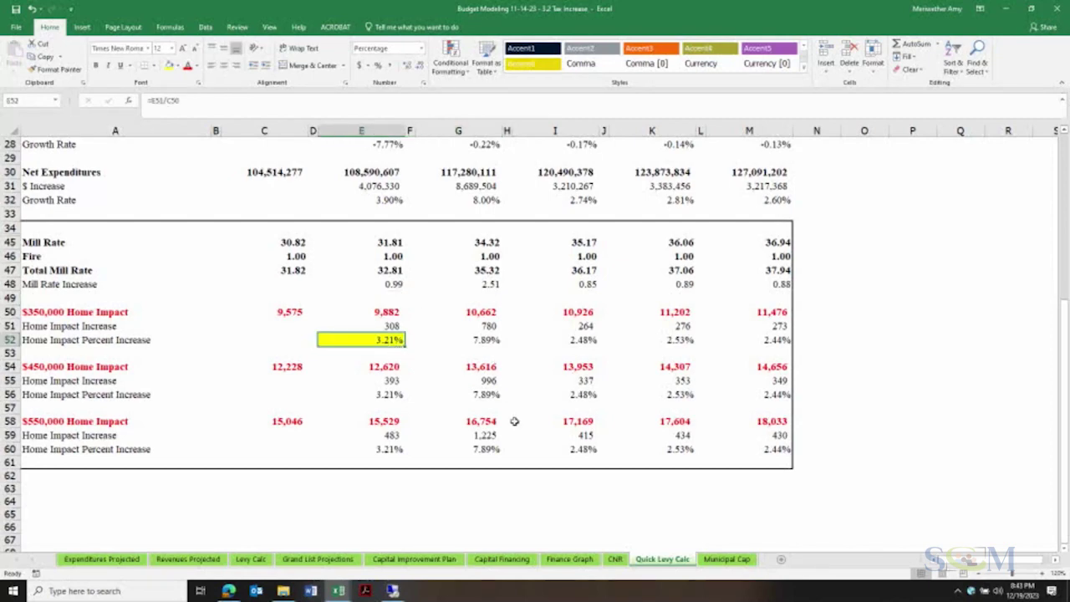
pyautogui.scroll(8, 514, 422)
pyautogui.click(387, 310)
pyautogui.click(390, 368)
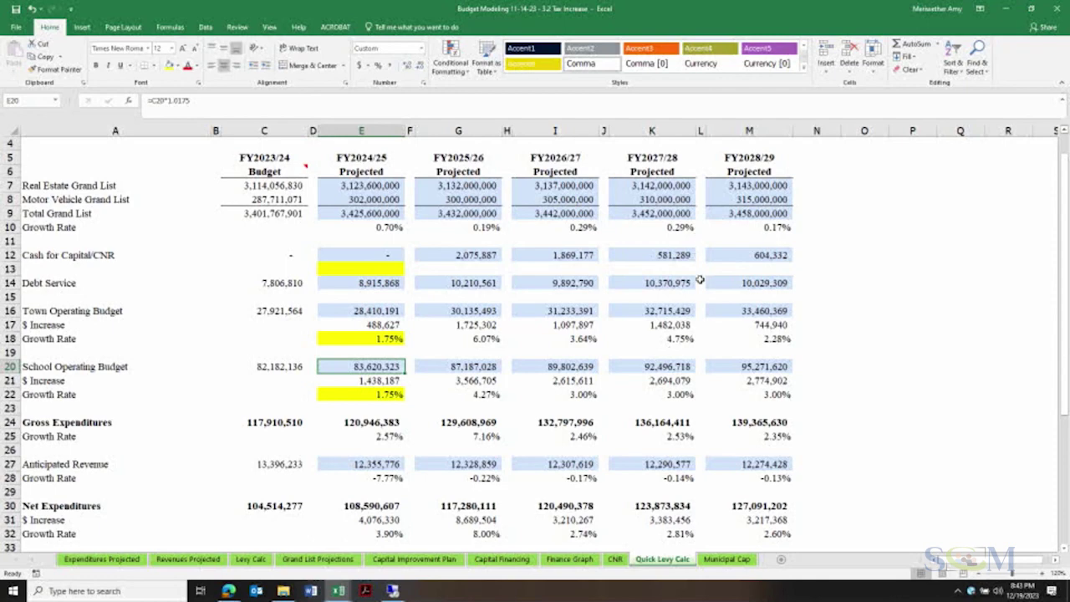
# Return to the Fixed Costs 12-19-23 workbook and examine the town and school budget increases, the town growth rate and its FY2023/24 base
pyautogui.click(338, 590)
pyautogui.click(305, 554)
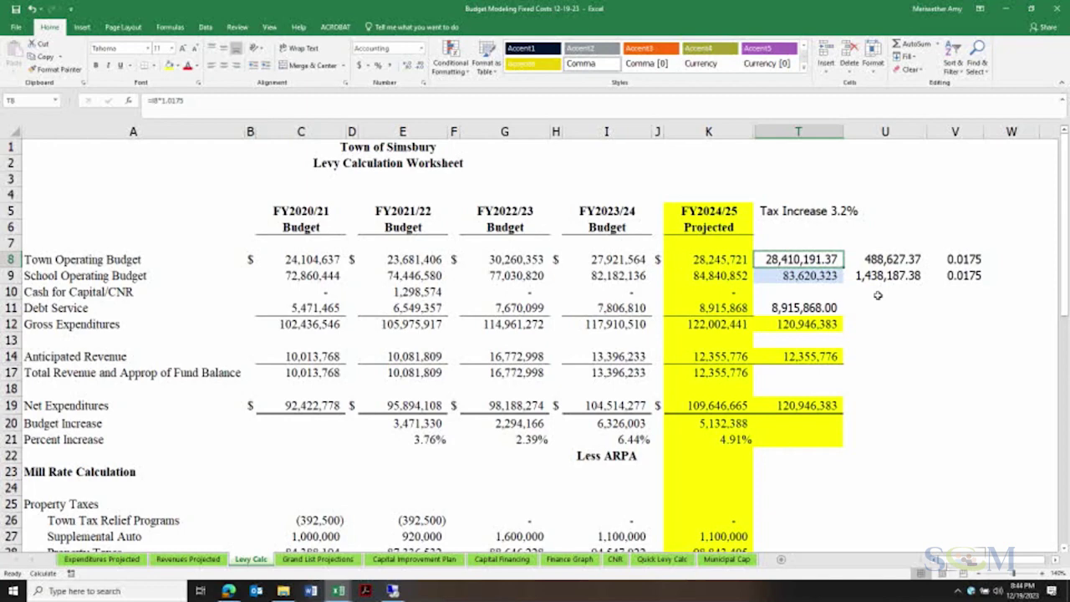
pyautogui.click(881, 261)
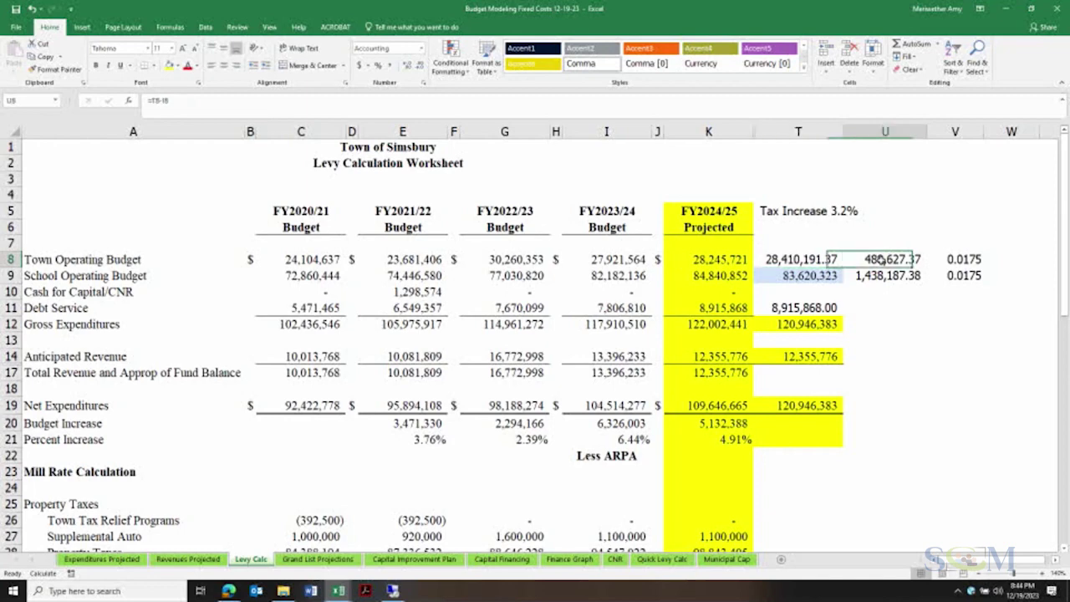
pyautogui.click(967, 264)
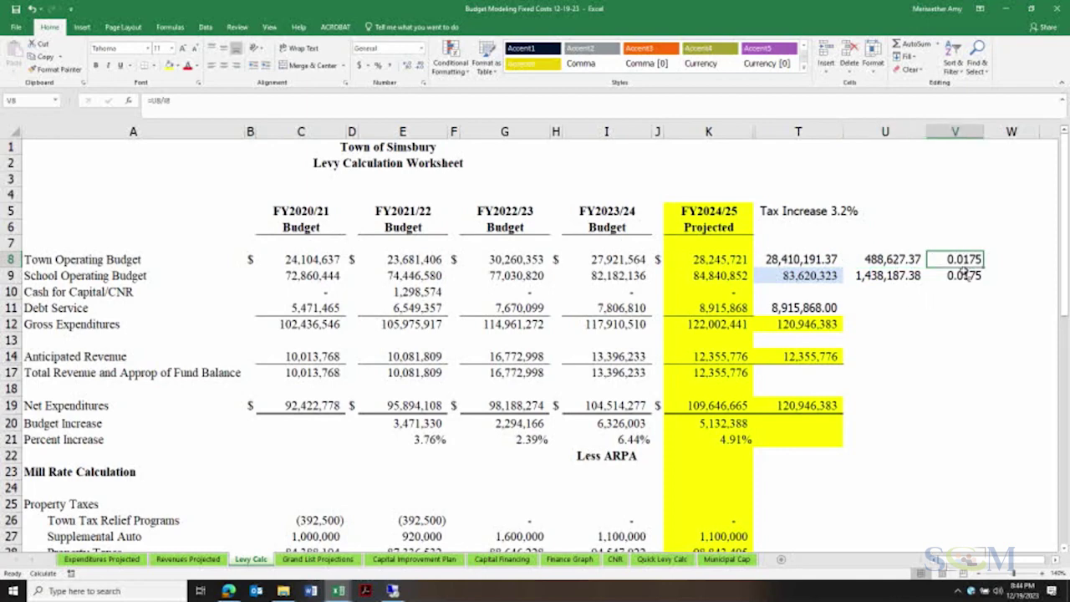
pyautogui.click(900, 260)
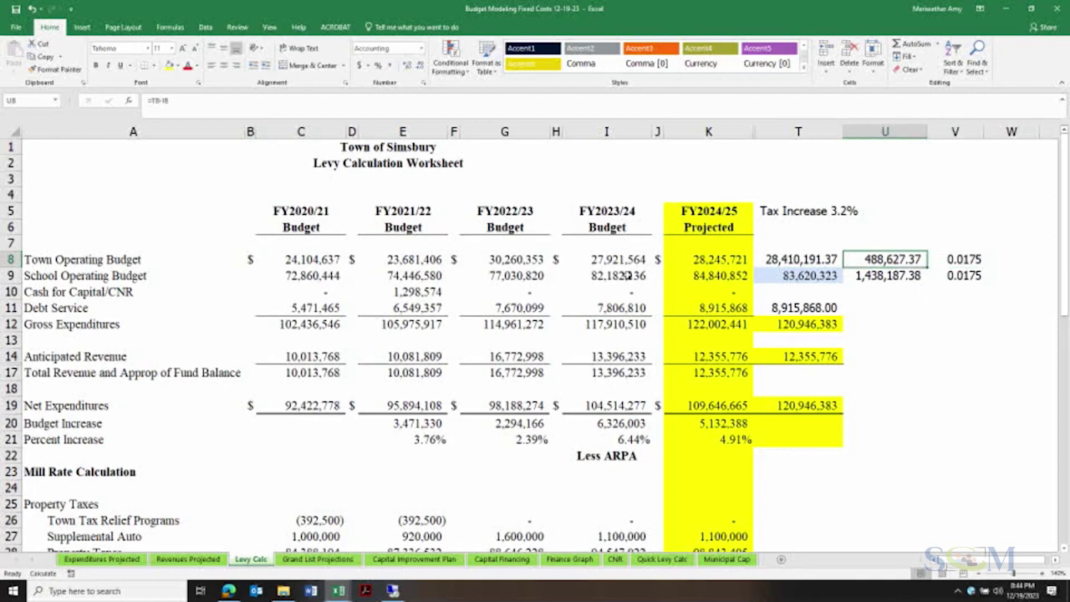
pyautogui.click(627, 263)
pyautogui.click(899, 277)
pyautogui.click(898, 260)
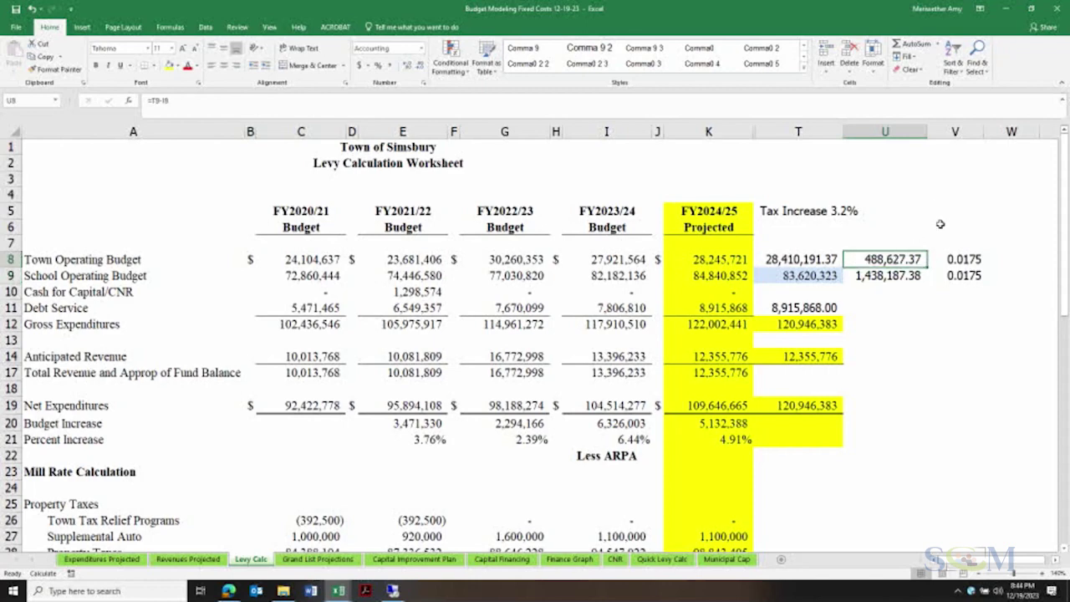